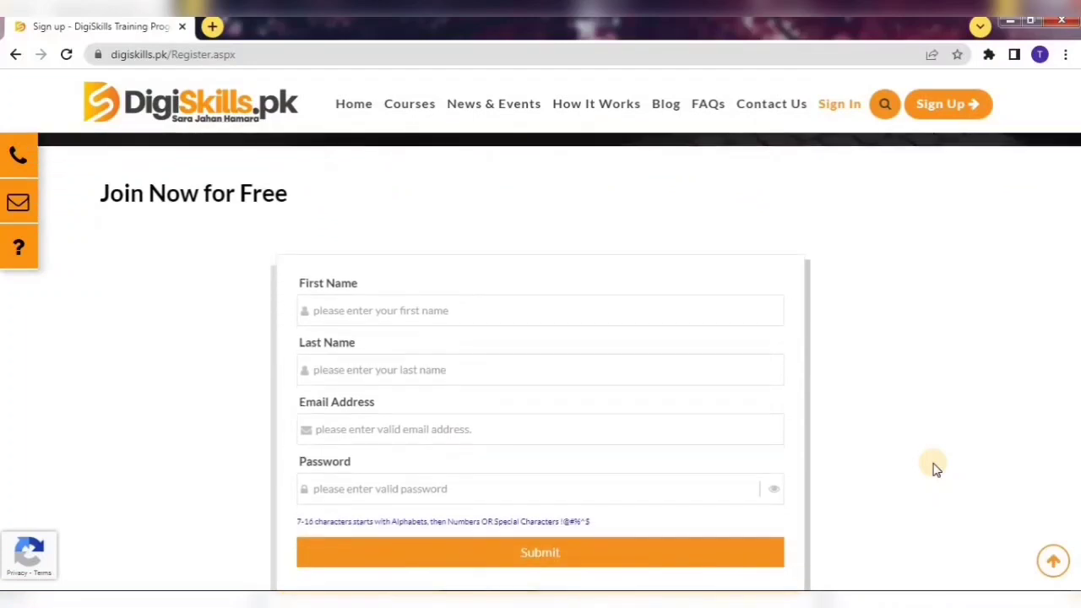
# Go through the sign-up form's First Name, Last Name, Email Address and password fields.
pyautogui.click(363, 286)
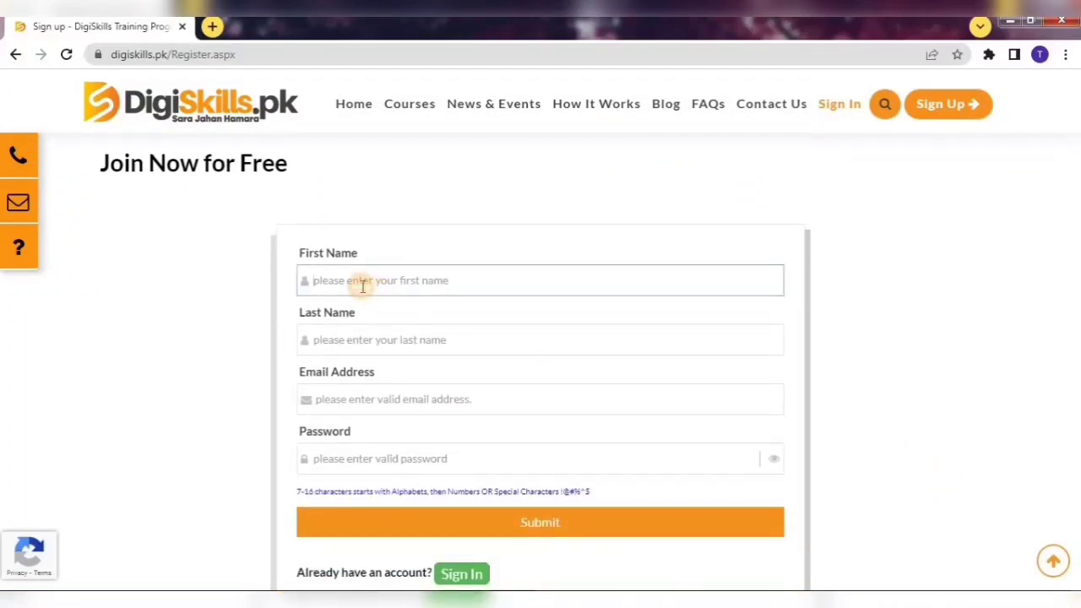
pyautogui.click(336, 341)
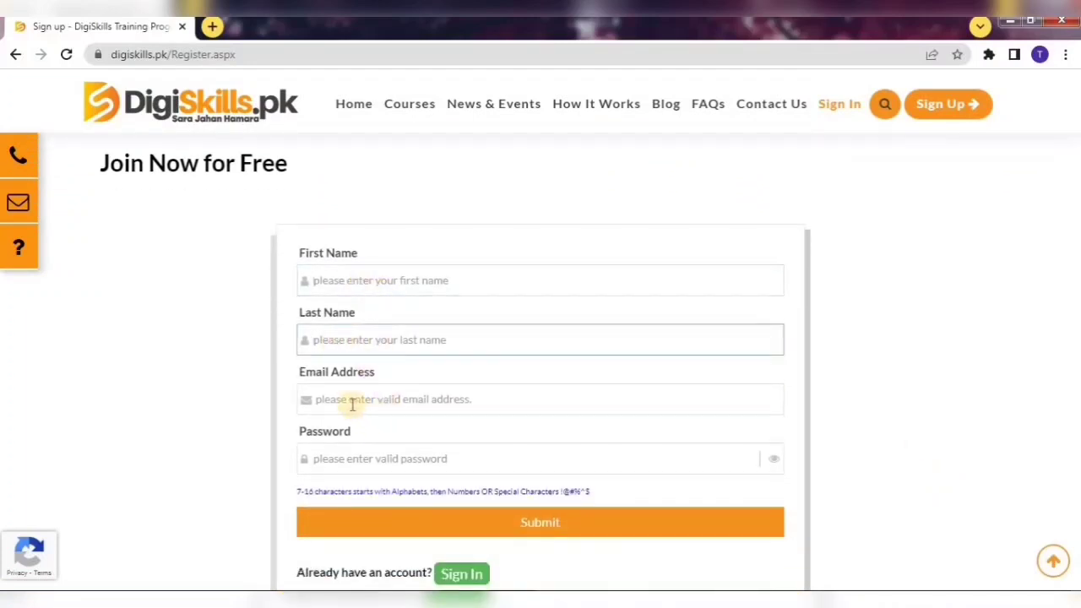
pyautogui.click(353, 404)
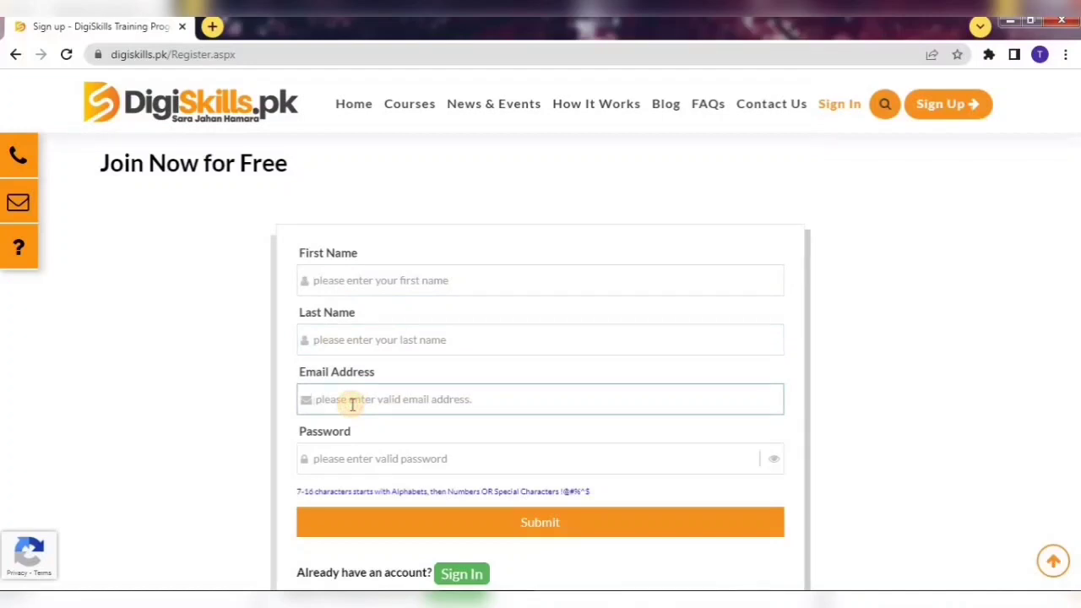
pyautogui.click(325, 460)
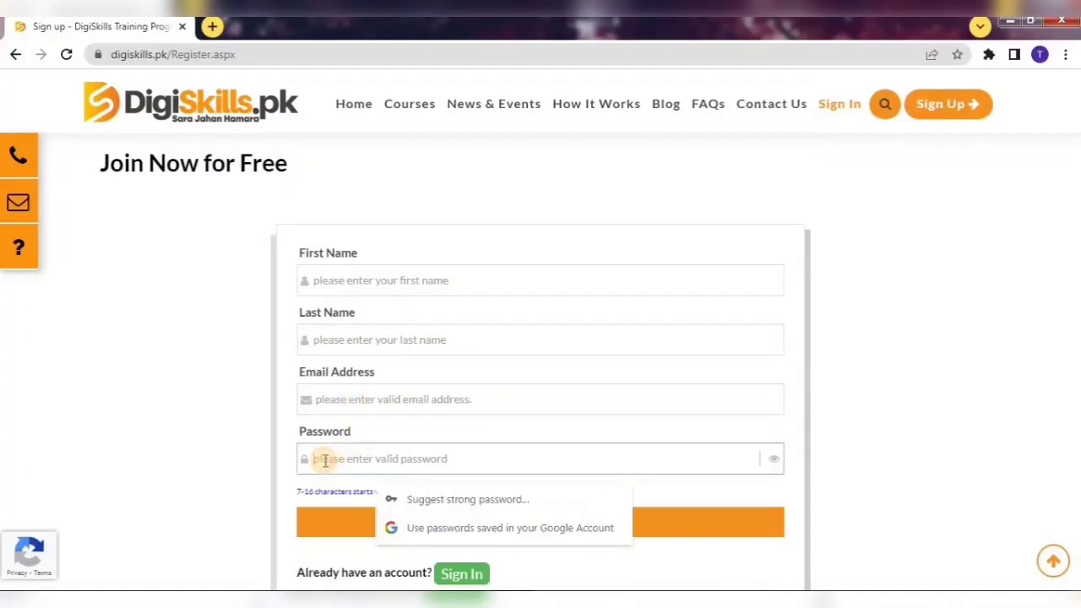
pyautogui.click(631, 568)
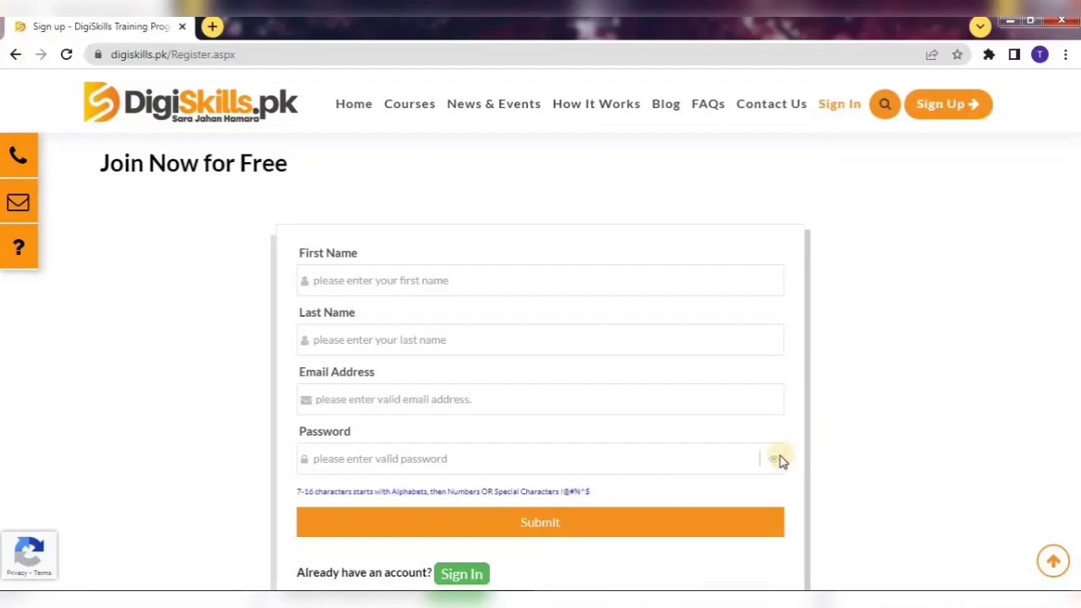
# Try an account password and check validation, then go to the LMS sign-in page.
pyautogui.click(516, 455)
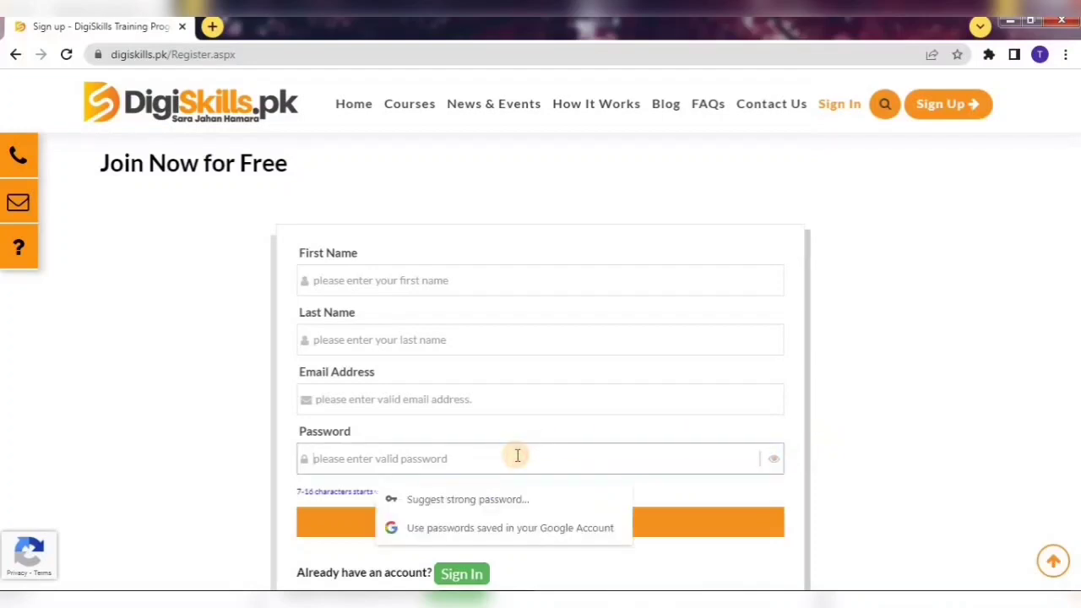
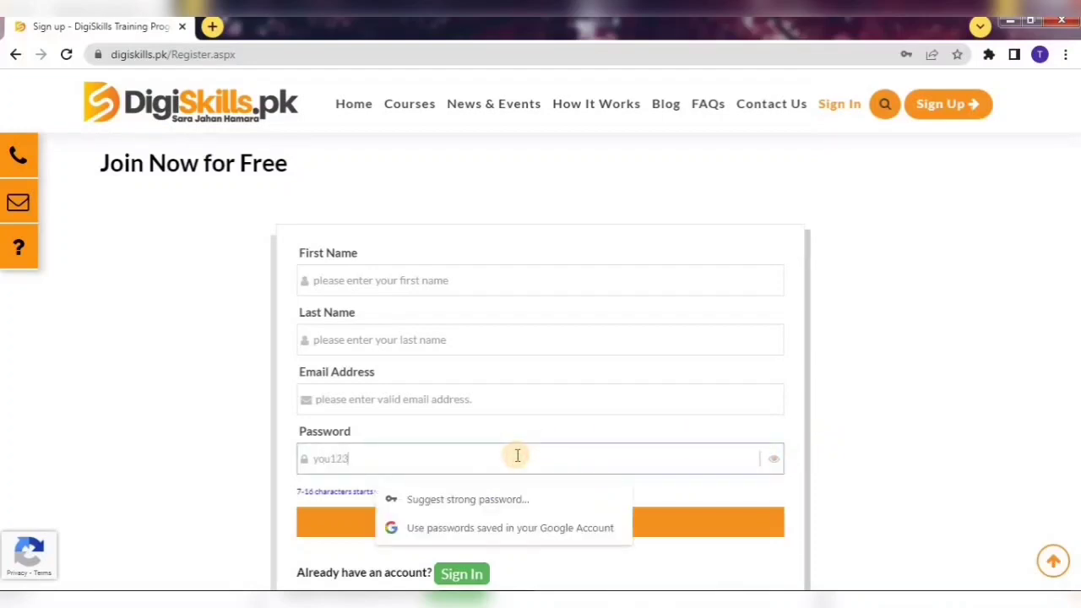
pyautogui.click(921, 409)
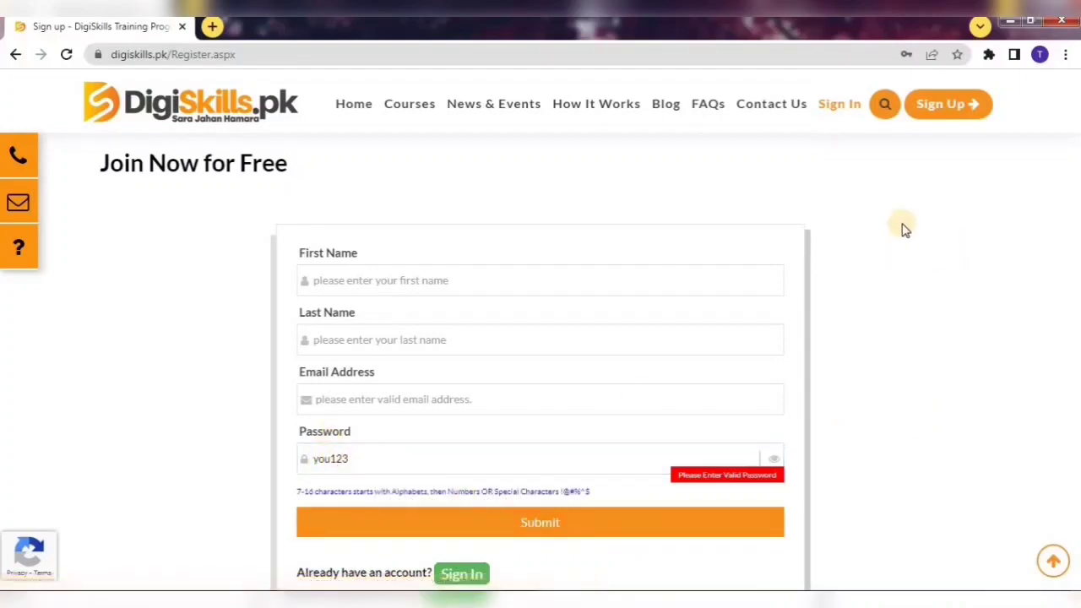
pyautogui.click(839, 110)
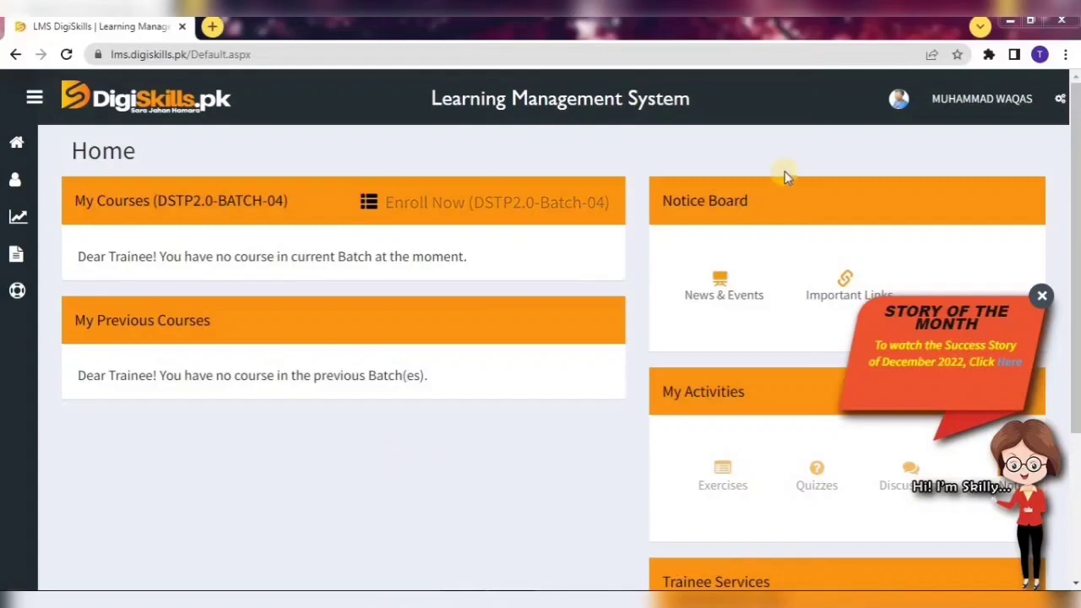
# Open My Profile from the avatar menu and scroll to the Personal Information form.
pyautogui.click(898, 99)
pyautogui.click(877, 279)
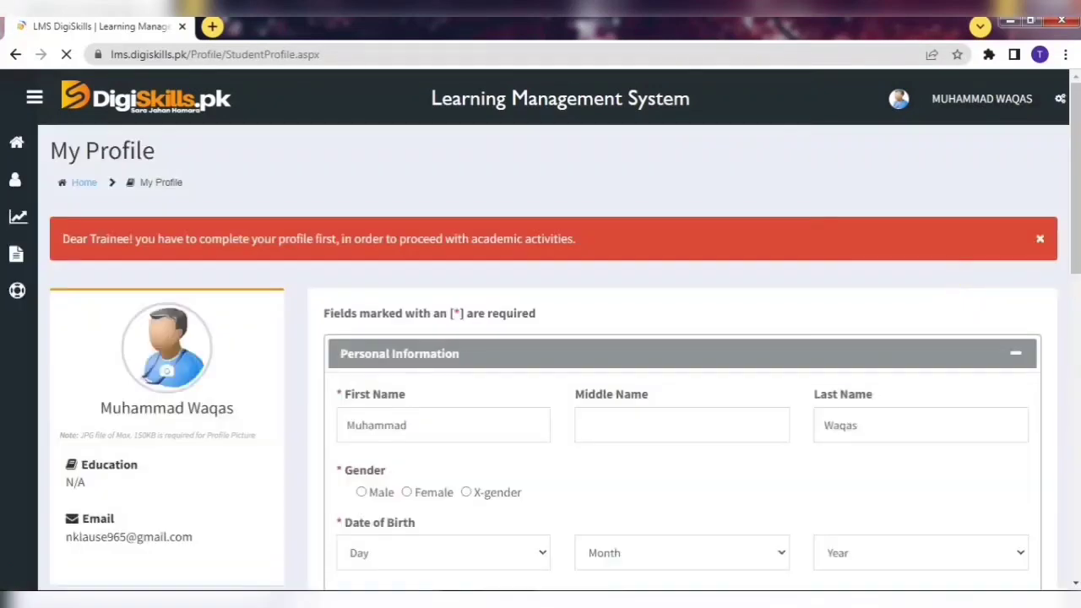
pyautogui.moveTo(1073, 152); pyautogui.dragTo(1073, 190)
# Set the gender to Male and keep the CNIC marked as the student's own.
pyautogui.scroll(-1, 1076, 199)
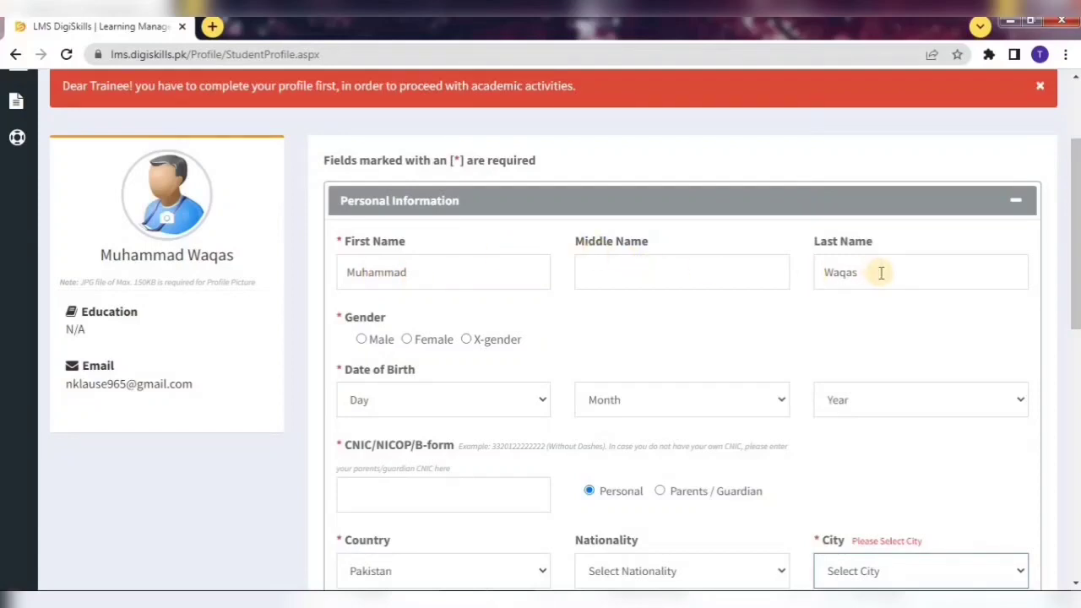
pyautogui.click(419, 340)
pyautogui.click(374, 339)
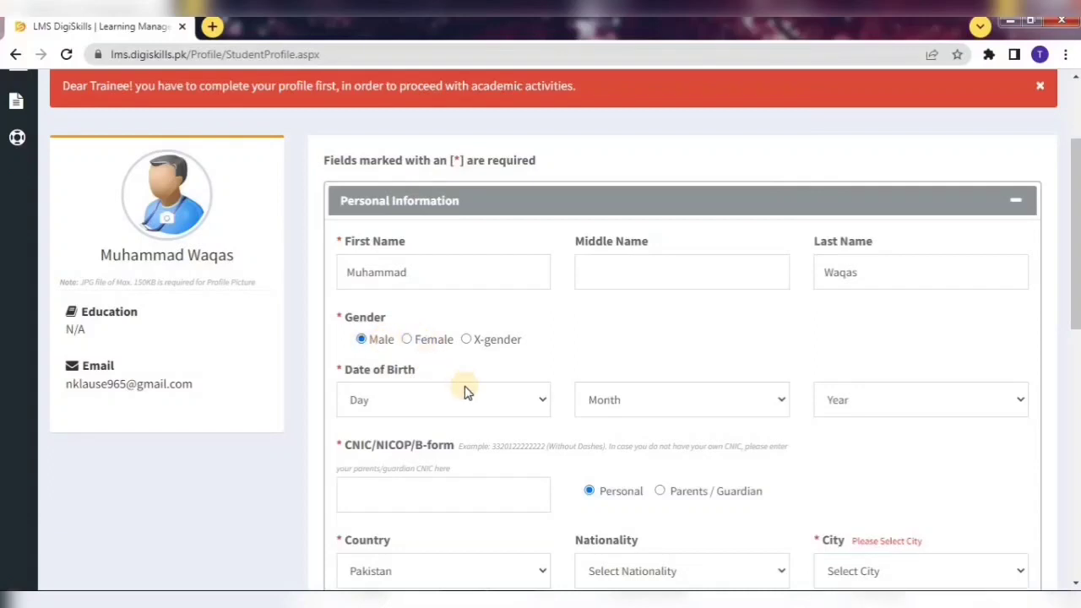
pyautogui.scroll(-3, 456, 169)
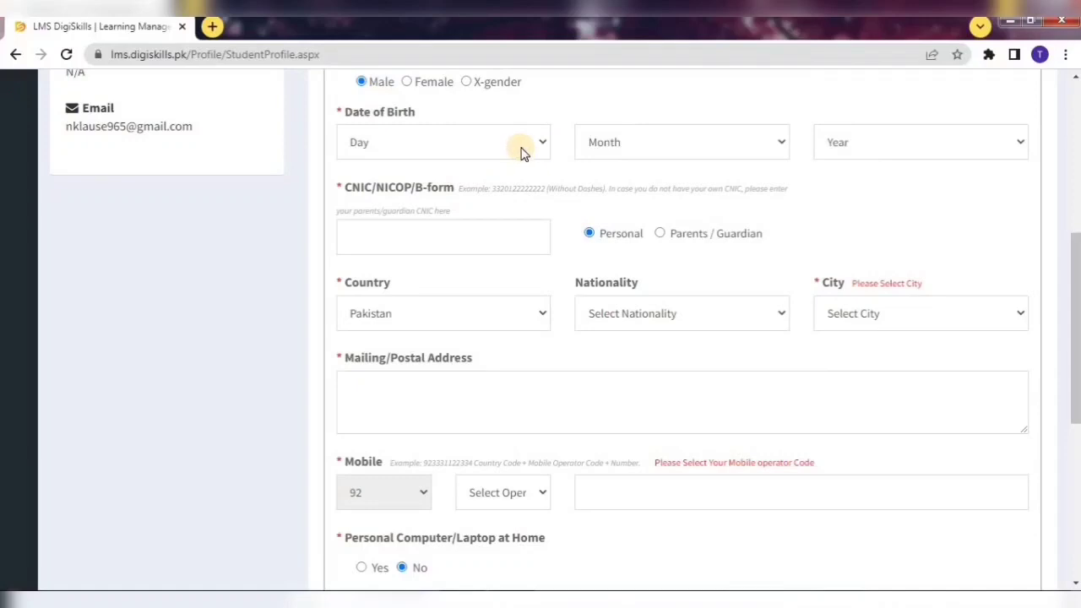
pyautogui.click(413, 225)
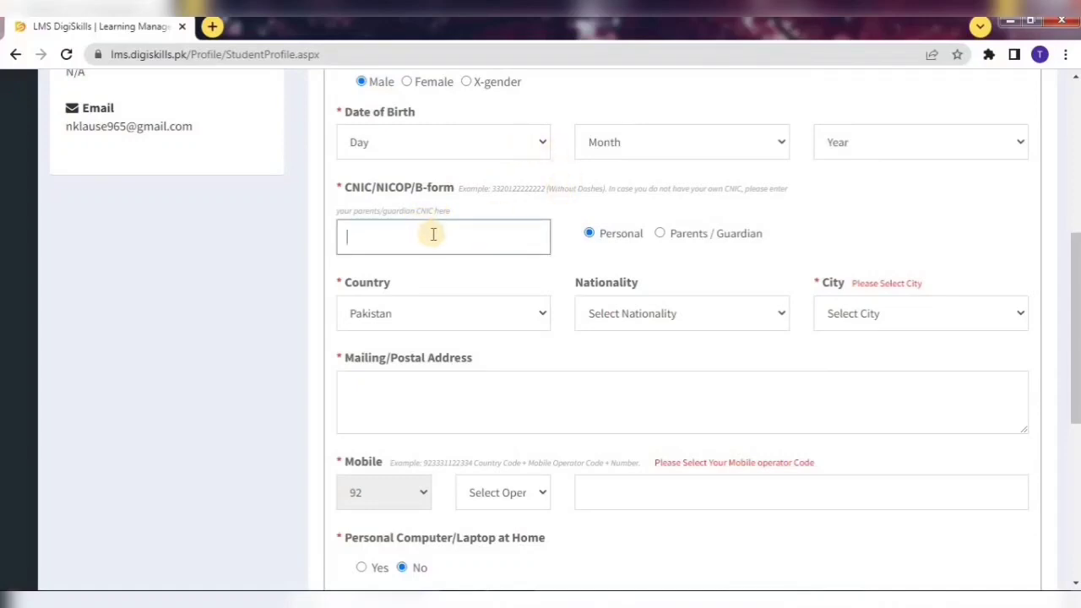
pyautogui.click(674, 236)
pyautogui.click(589, 233)
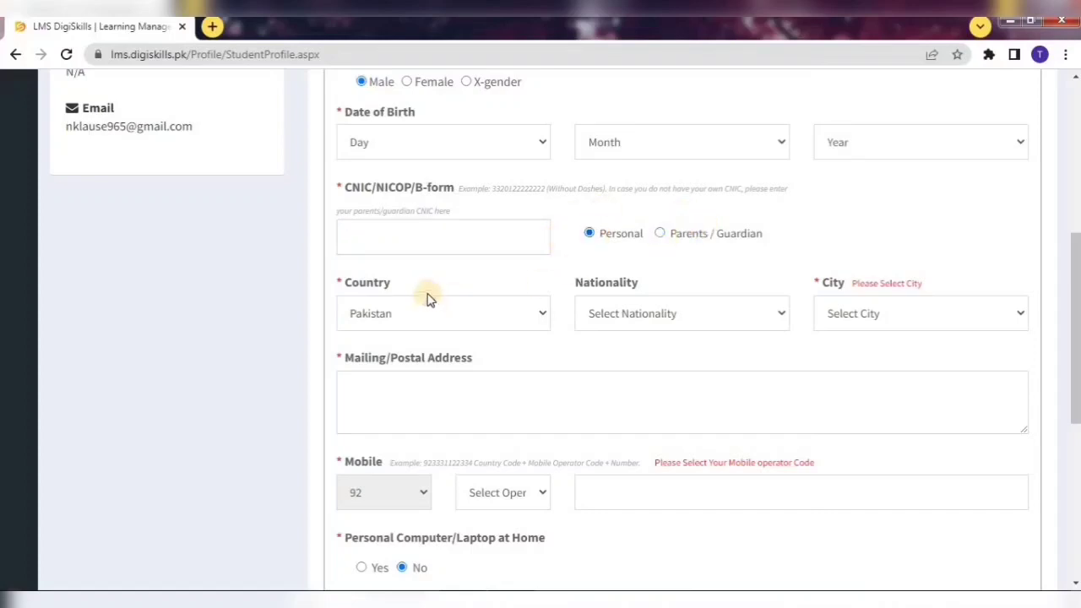
# Choose Pakistan as country, Pakistani as nationality and Okara as city.
pyautogui.click(500, 321)
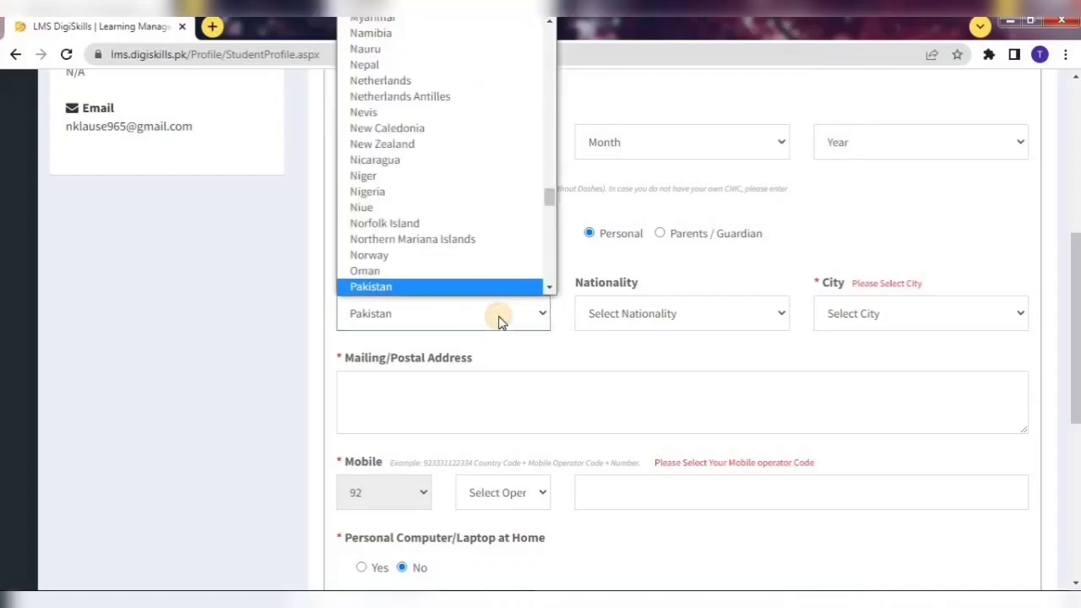
pyautogui.click(450, 288)
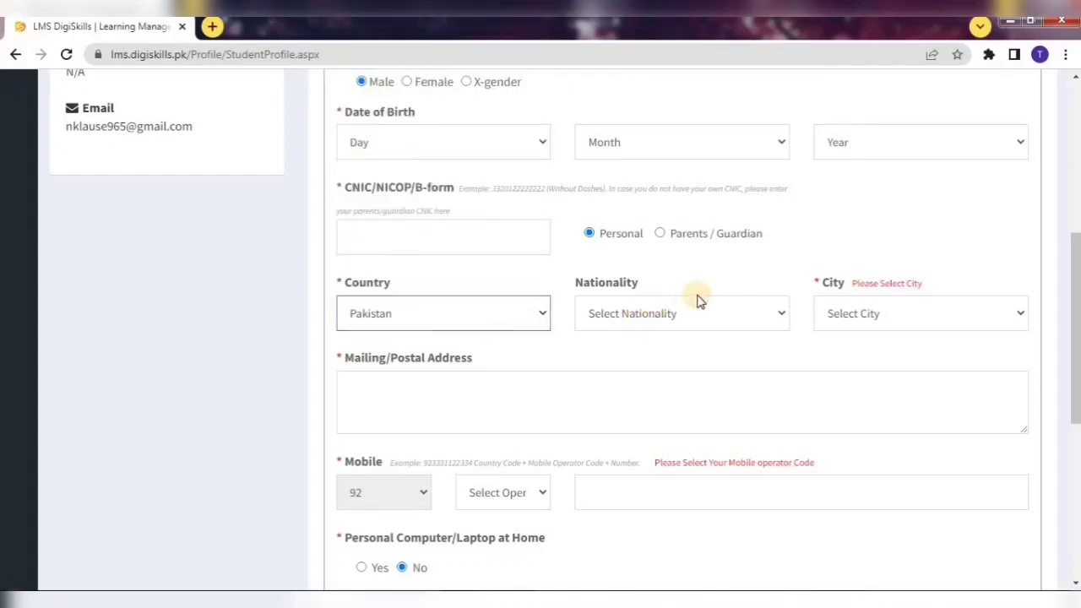
pyautogui.click(687, 315)
pyautogui.press('p')
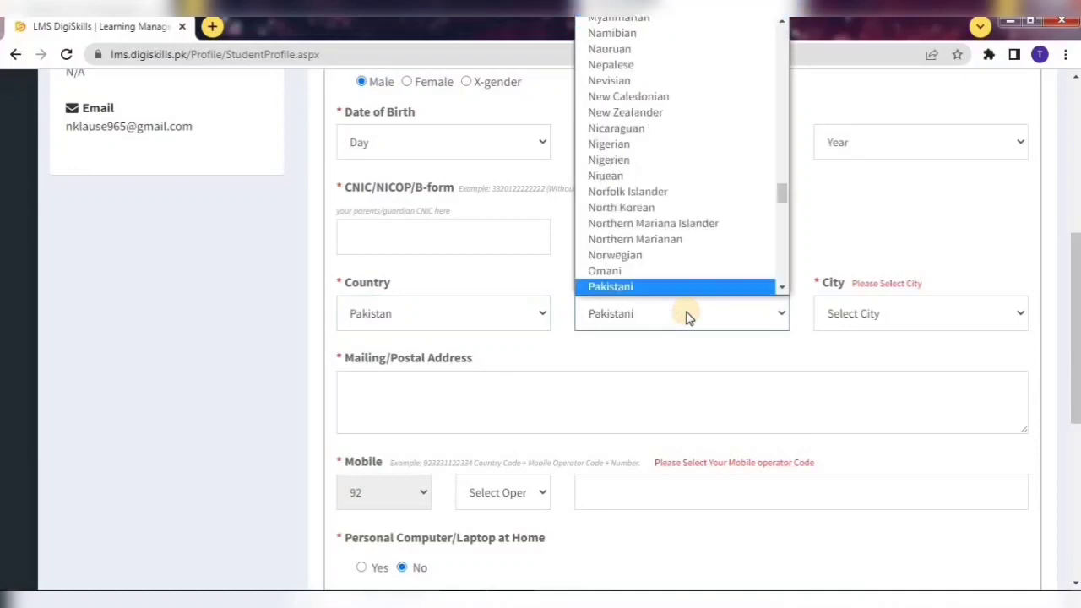
pyautogui.click(647, 288)
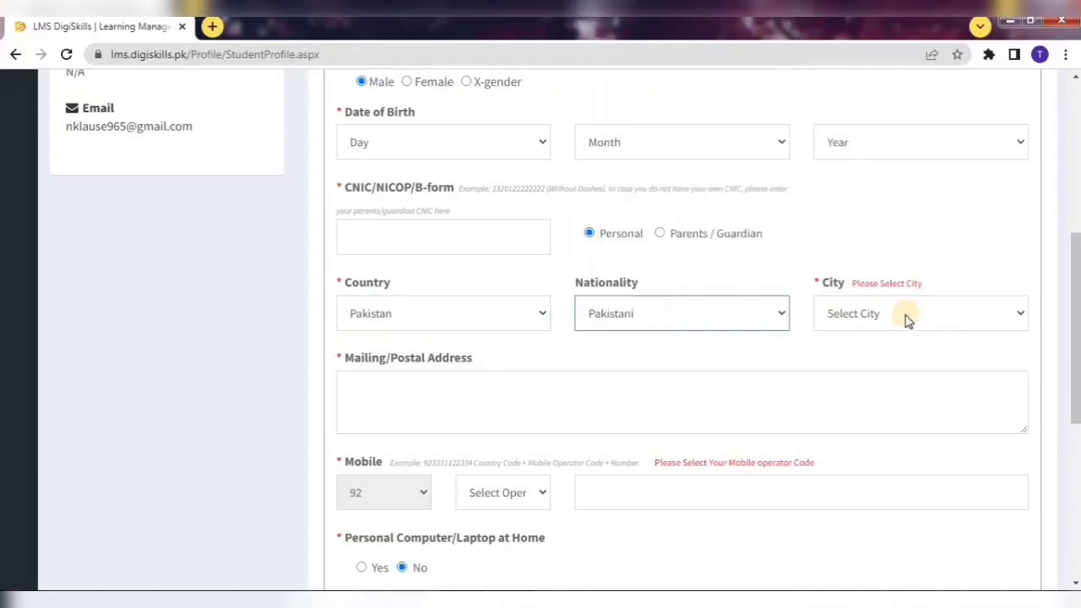
pyautogui.click(907, 319)
pyautogui.press('o')
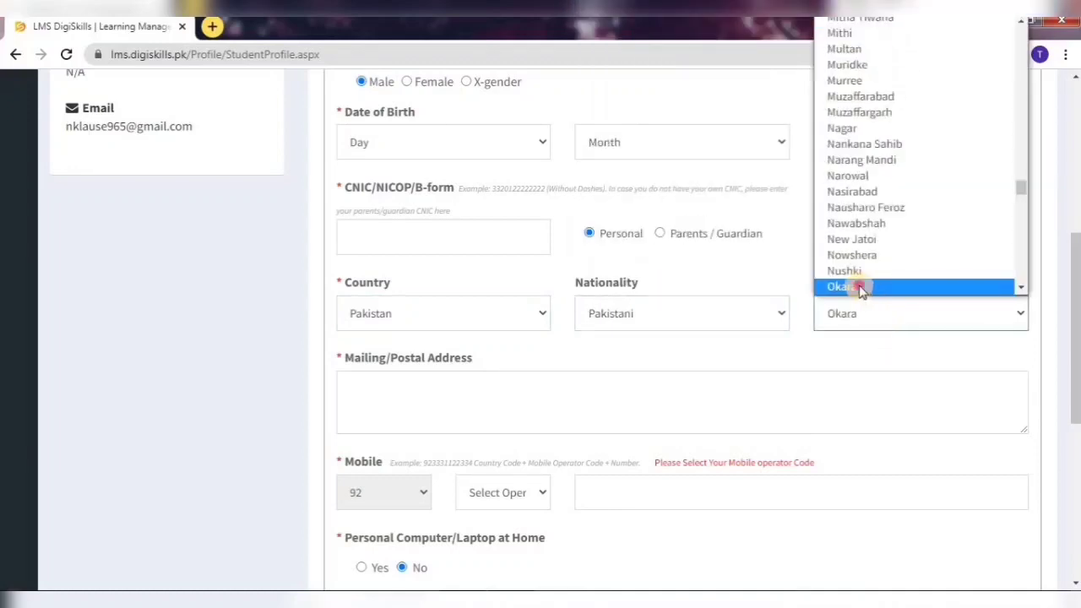
pyautogui.click(860, 288)
pyautogui.click(429, 406)
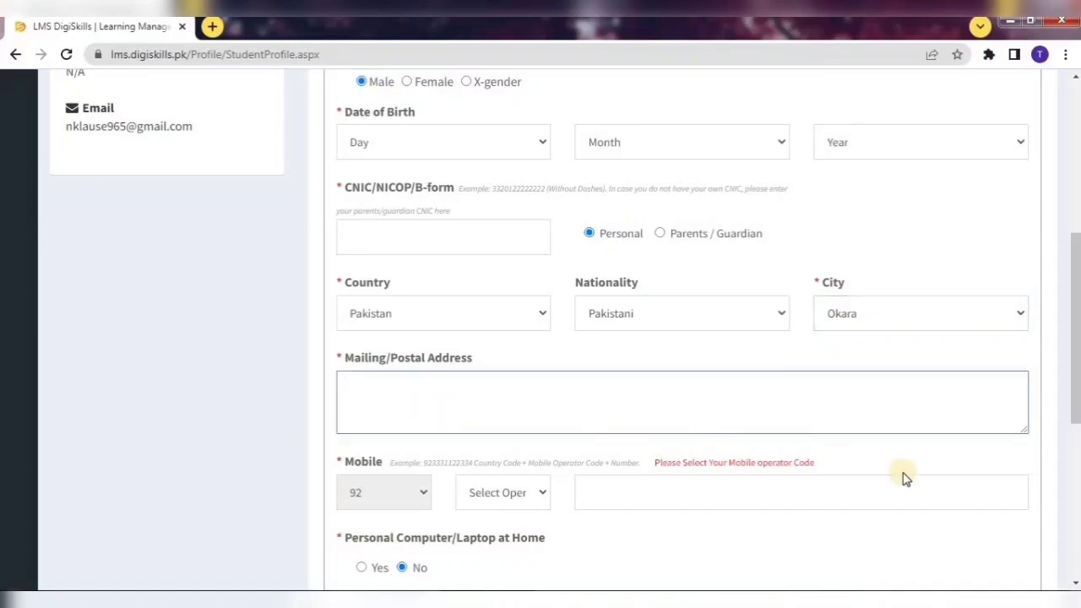
pyautogui.moveTo(1075, 330); pyautogui.dragTo(1075, 455)
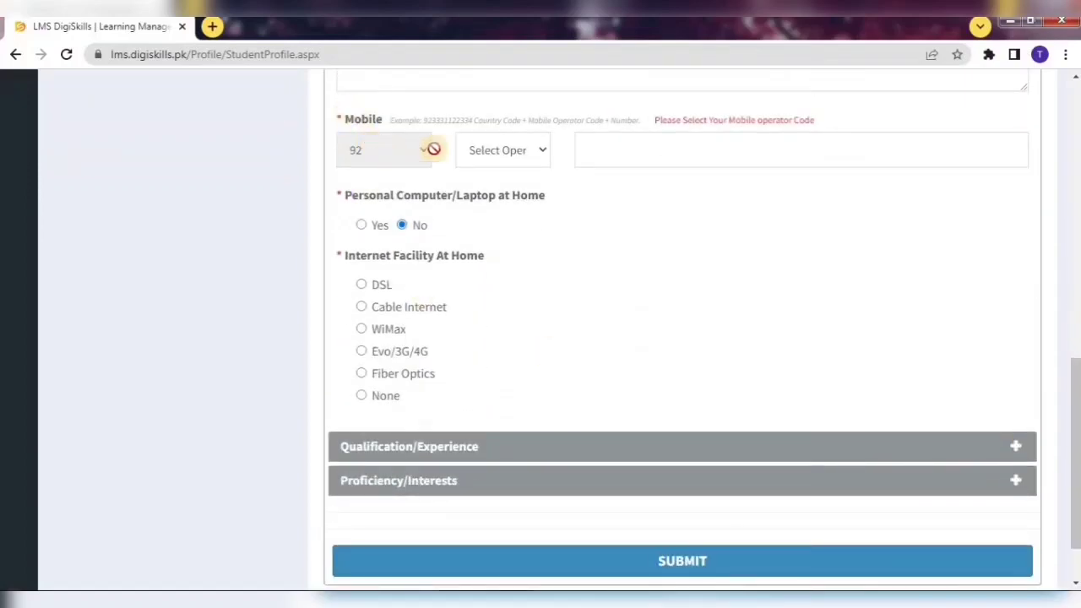
# Choose 0300 as the mobile operator code and go to the mobile number field.
pyautogui.click(518, 152)
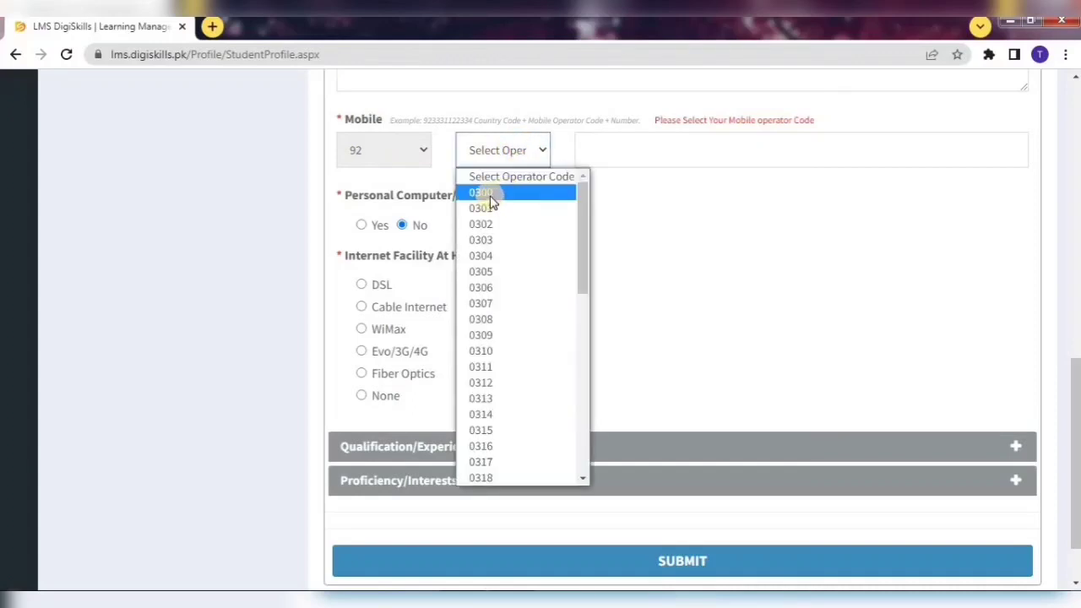
pyautogui.click(490, 194)
pyautogui.click(621, 148)
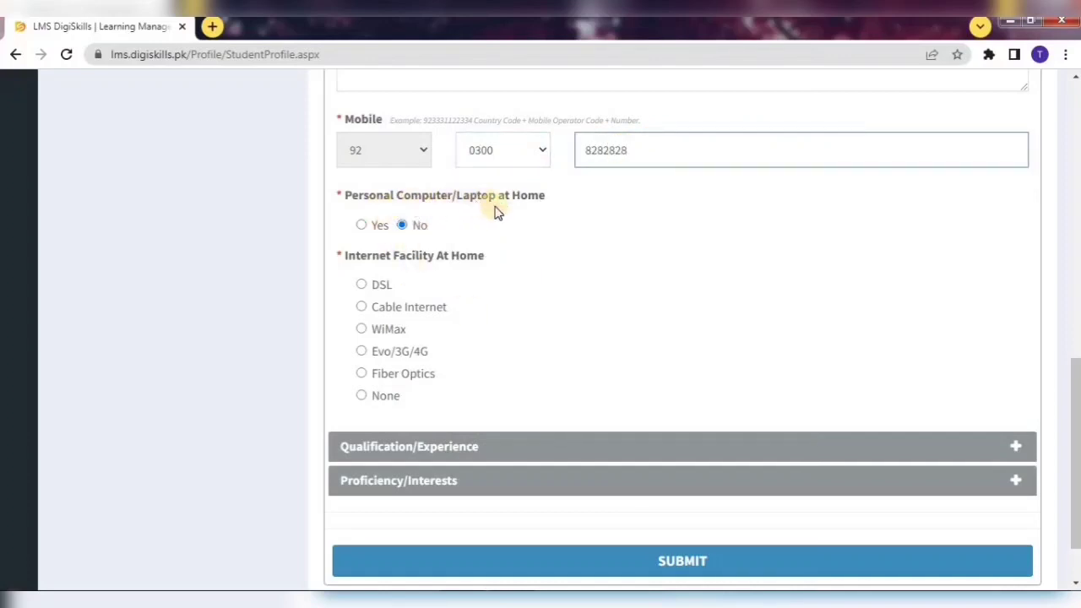
# Answer Yes to having a computer at home and select DSL internet.
pyautogui.click(376, 226)
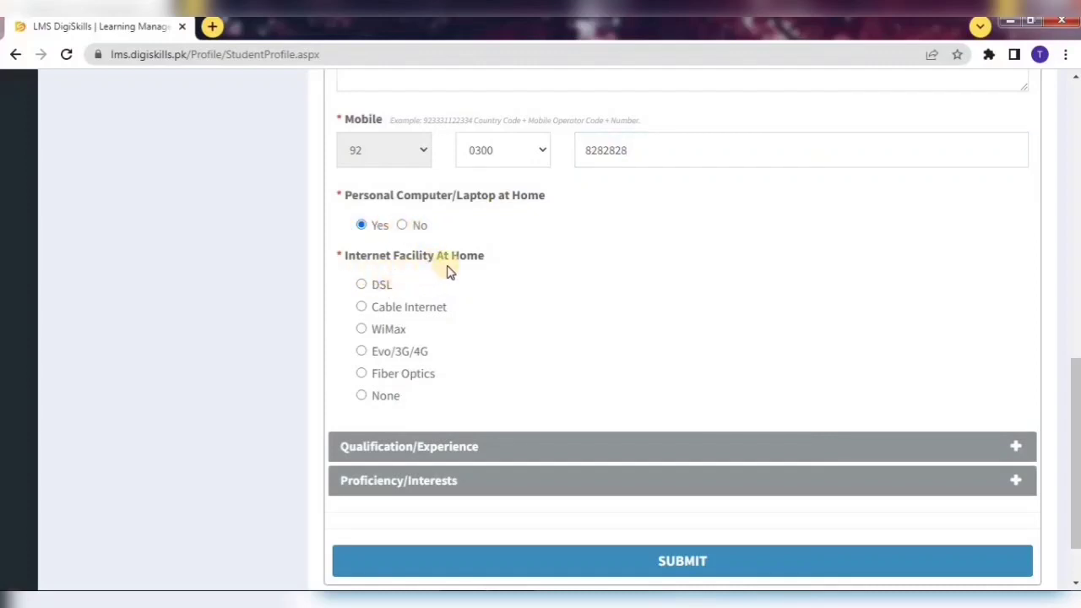
pyautogui.click(383, 290)
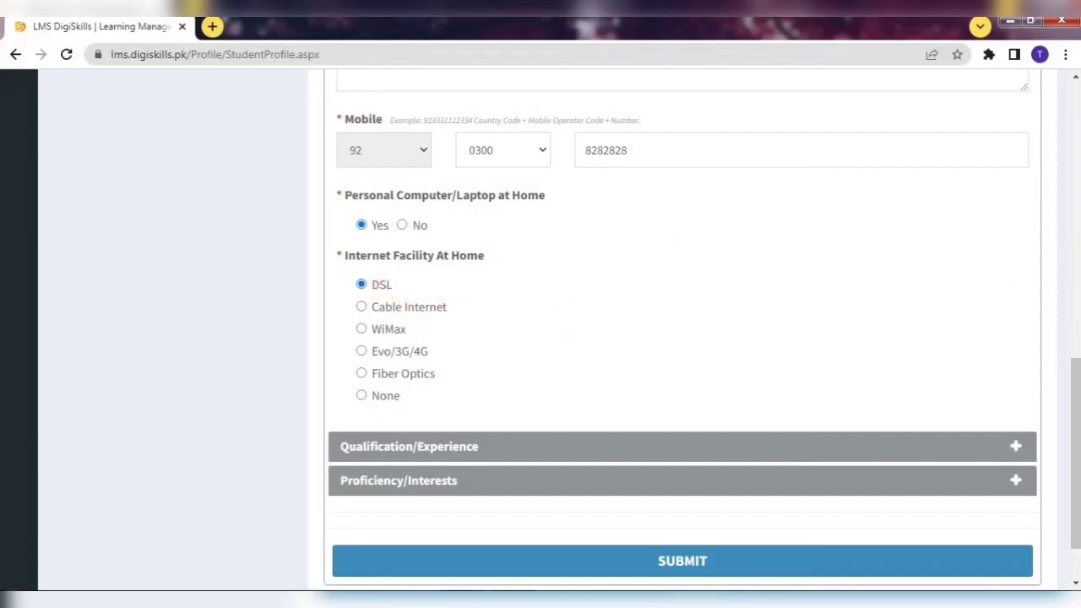
pyautogui.scroll(-2, 623, 357)
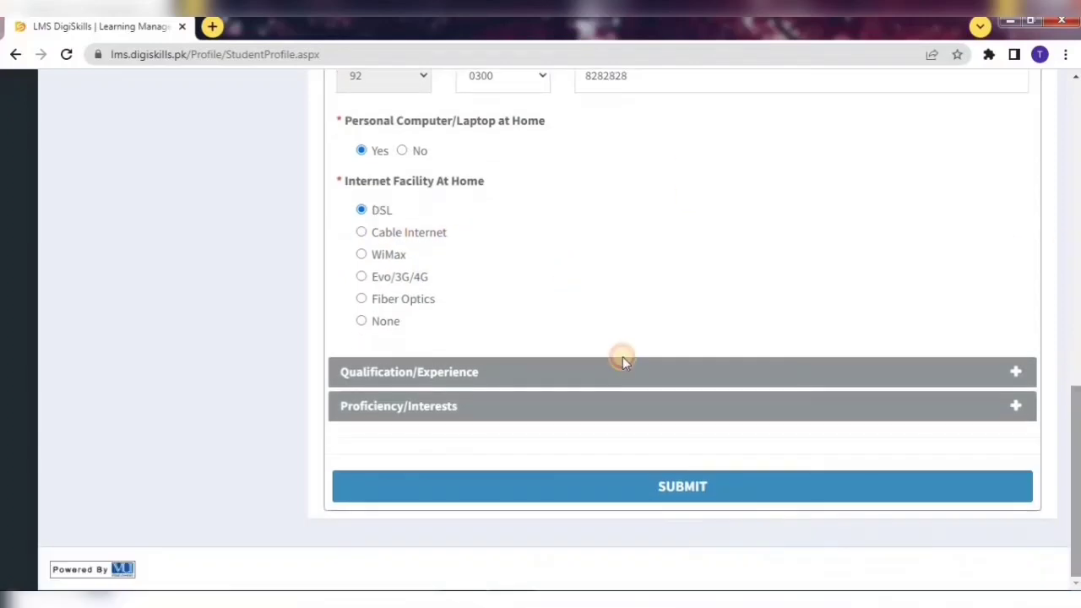
pyautogui.click(475, 374)
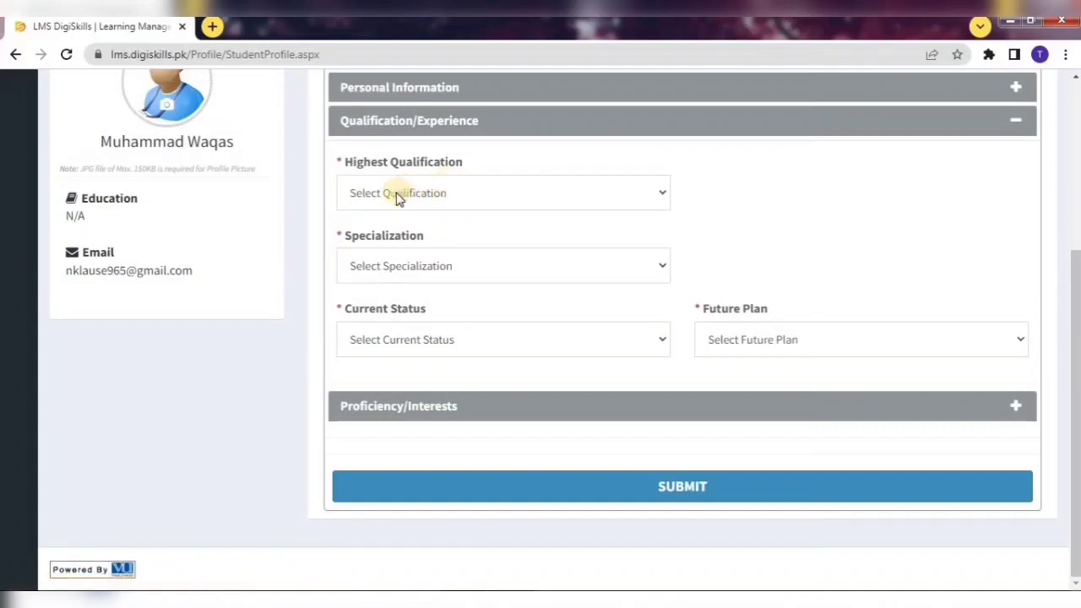
# Set the highest qualification to Masters with a Computer Science specialization.
pyautogui.click(467, 197)
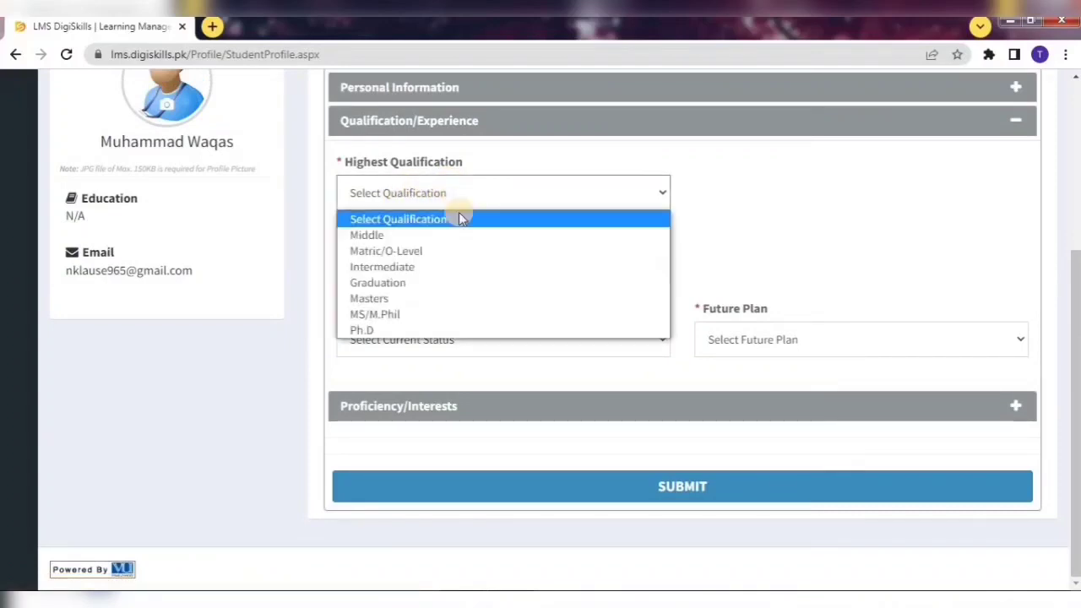
pyautogui.click(390, 300)
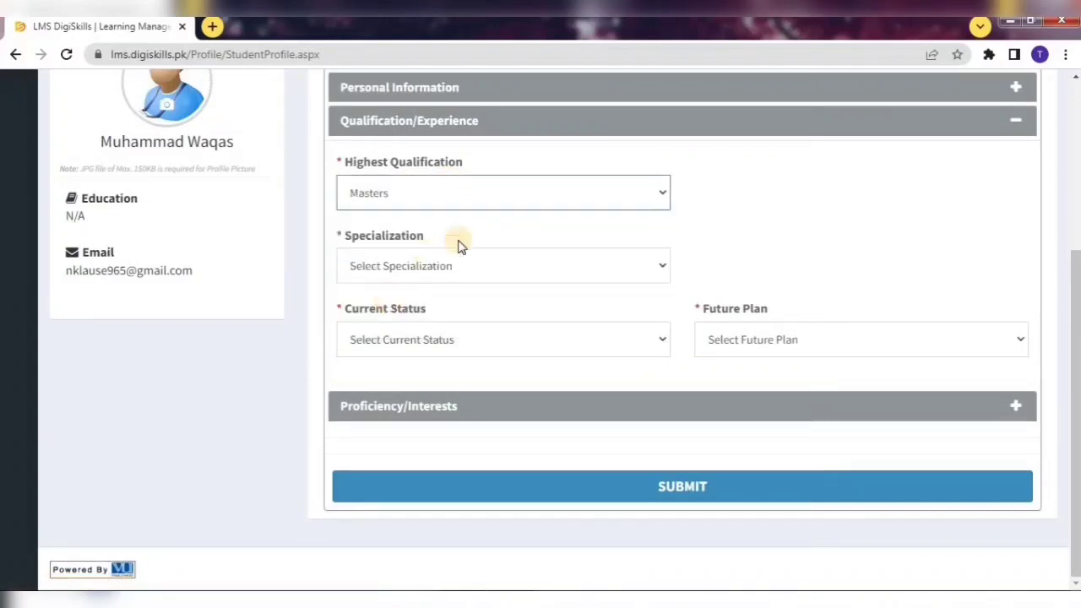
pyautogui.click(391, 268)
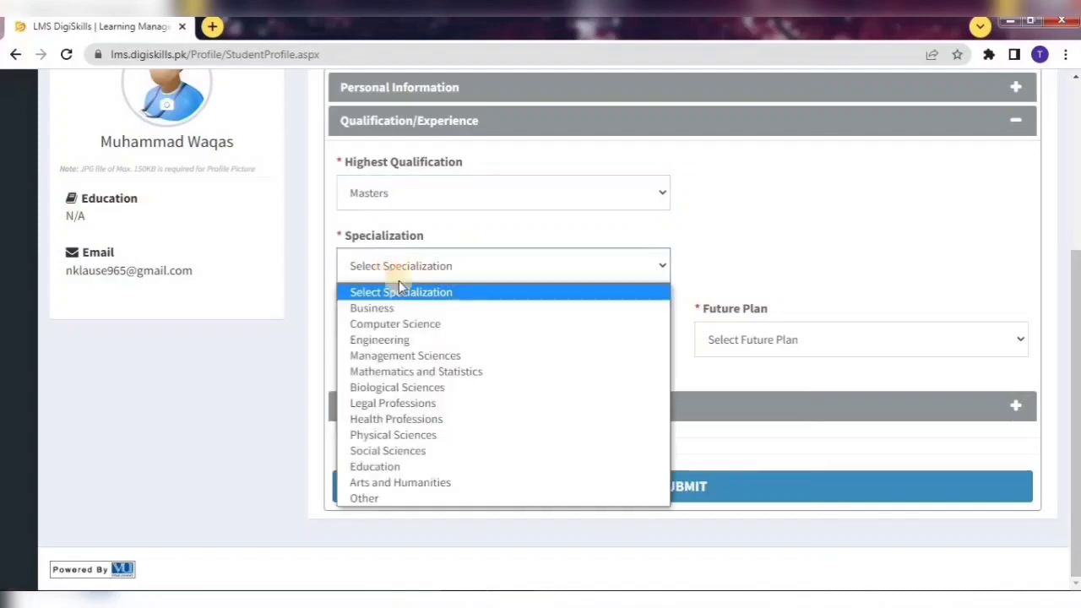
pyautogui.click(414, 327)
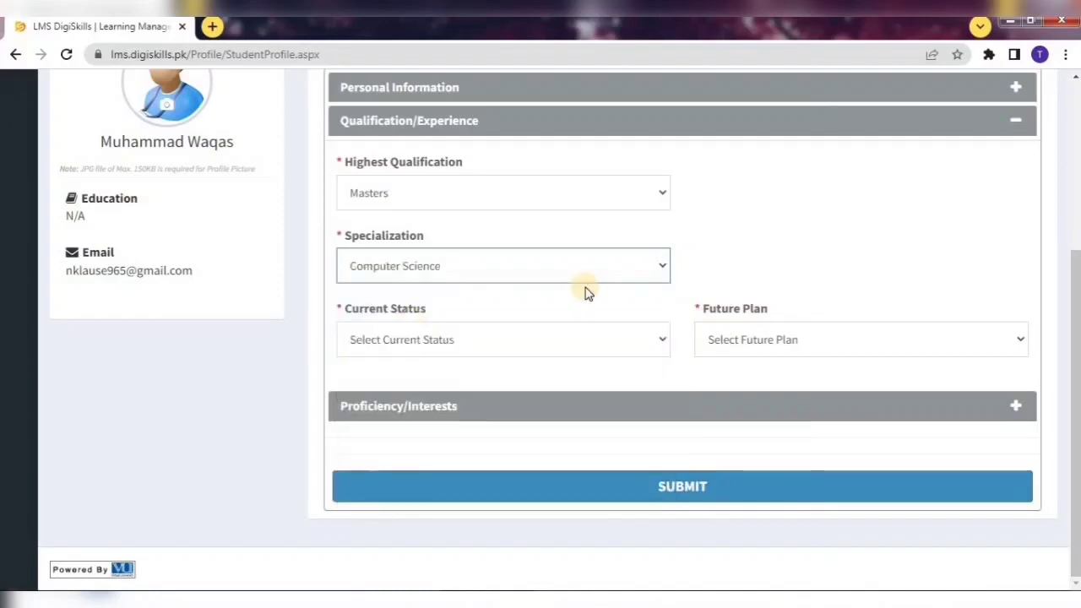
# Set the current status to Unemployed and the future plan to Job.
pyautogui.click(560, 346)
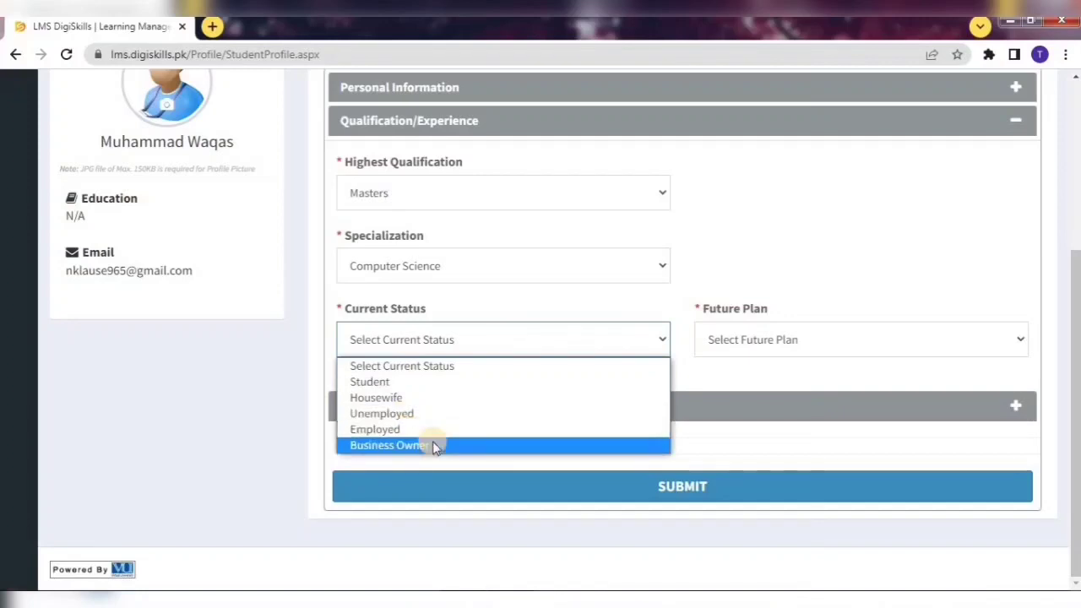
pyautogui.click(391, 439)
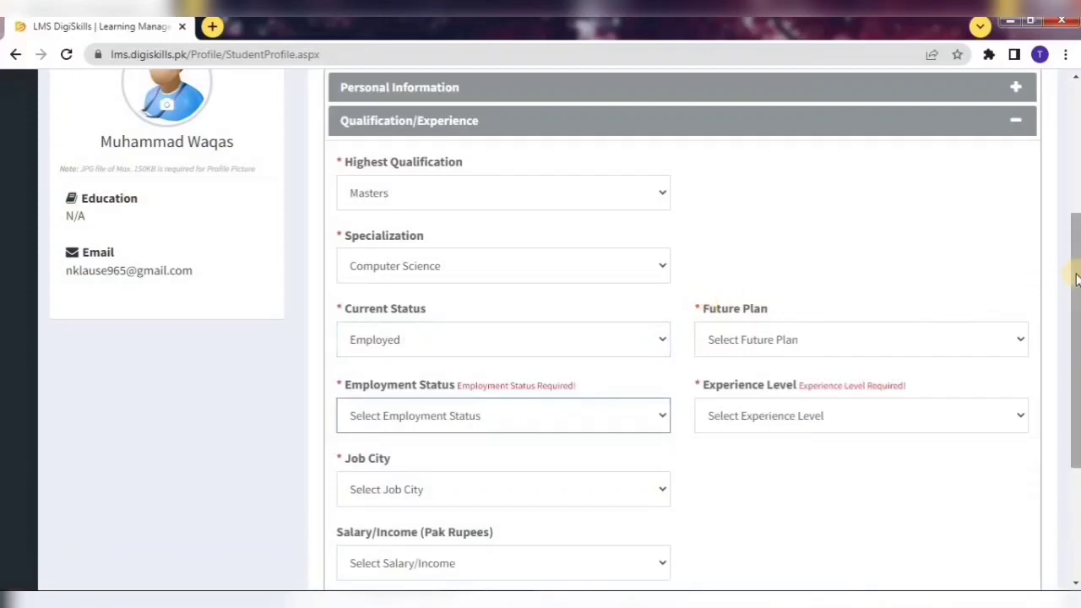
pyautogui.scroll(-1, 1077, 283)
pyautogui.scroll(-1, 707, 306)
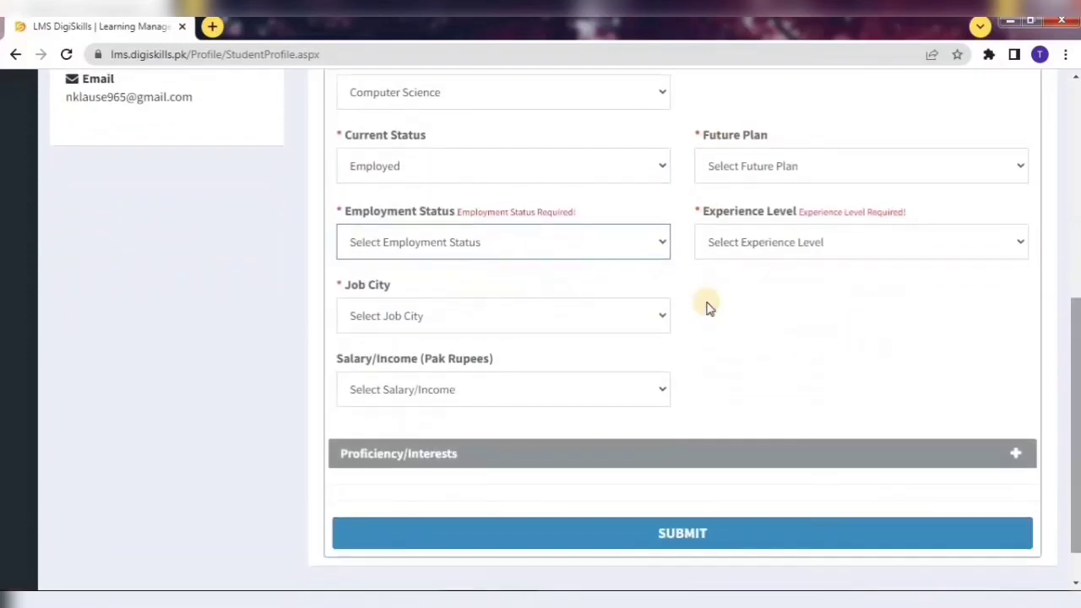
pyautogui.click(428, 244)
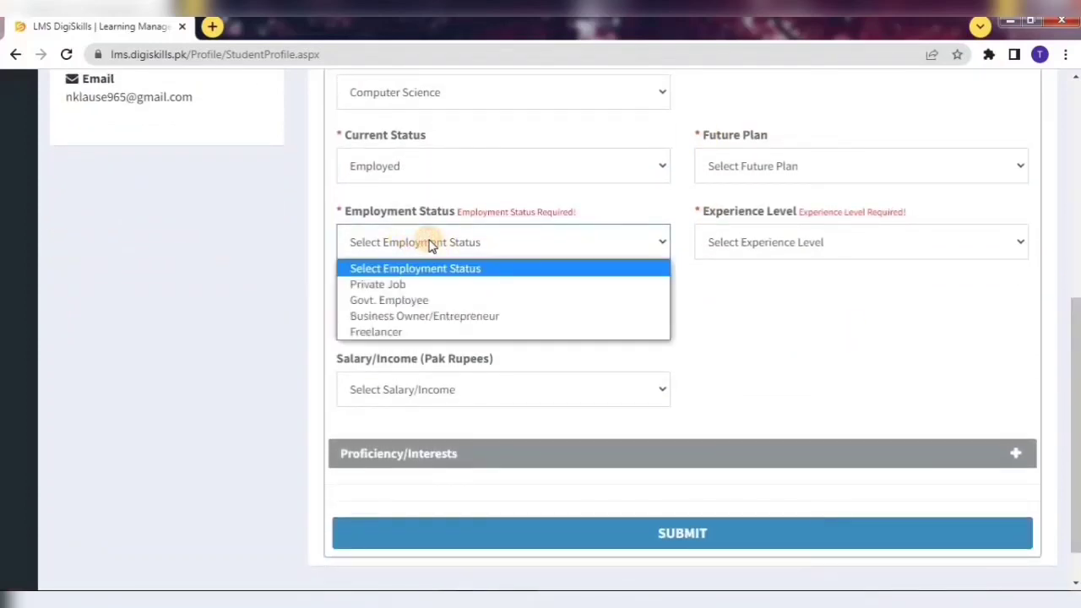
pyautogui.click(430, 244)
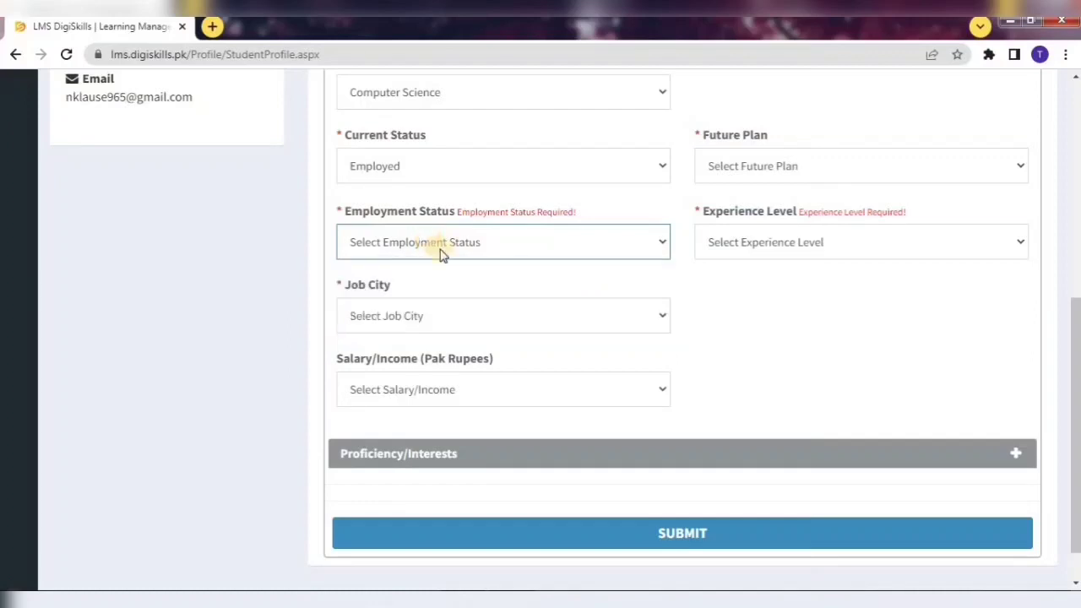
pyautogui.click(368, 317)
pyautogui.click(369, 316)
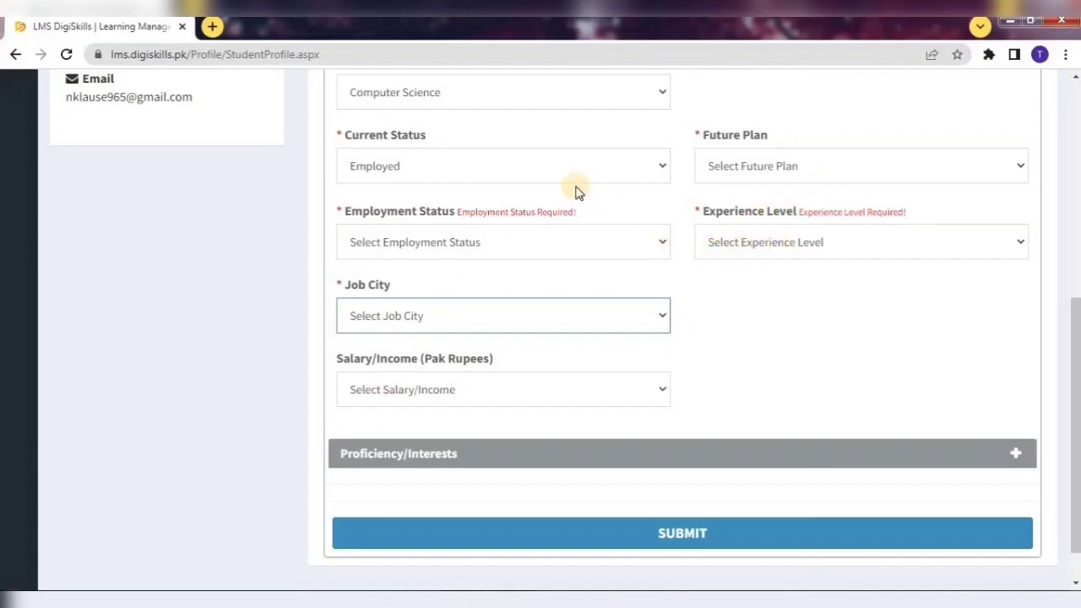
pyautogui.click(552, 164)
pyautogui.click(457, 237)
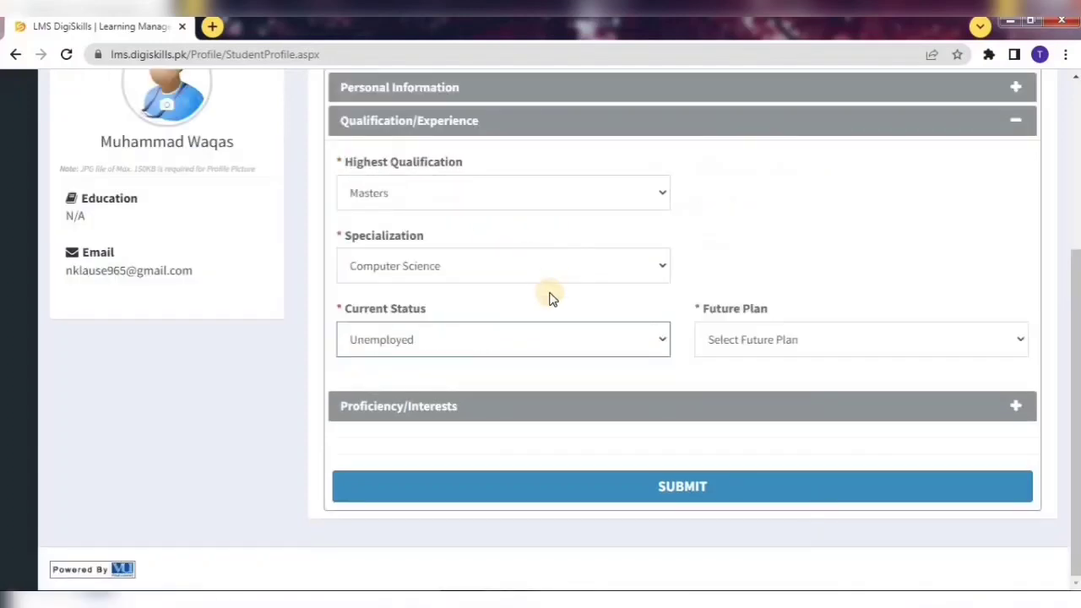
pyautogui.click(801, 341)
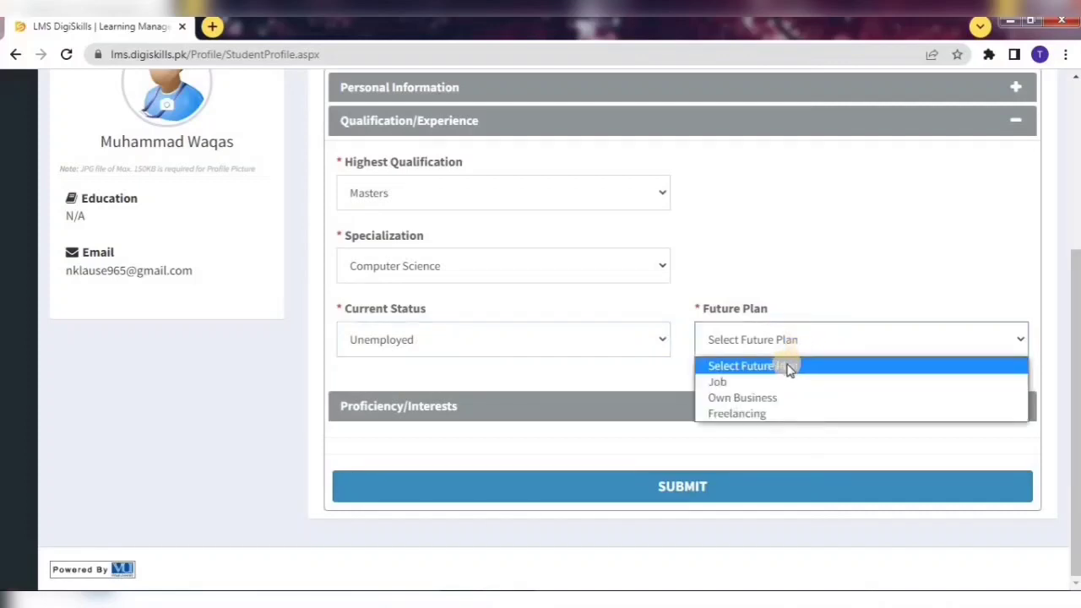
pyautogui.click(720, 384)
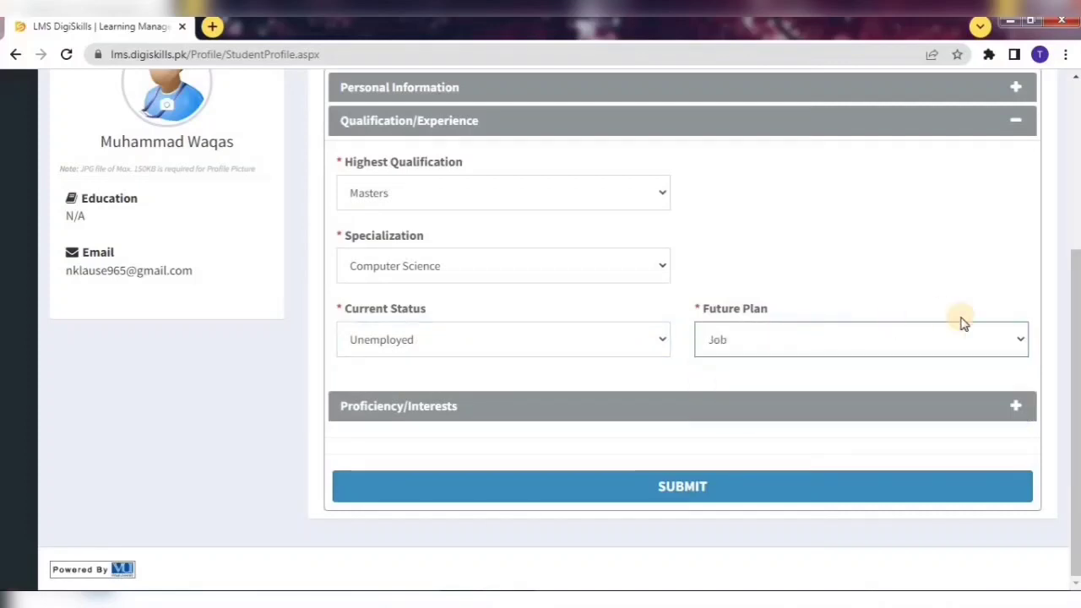
# Rate computer skills Above Average and English Intermediate, with 'To start freelancing' as the reason.
pyautogui.click(386, 414)
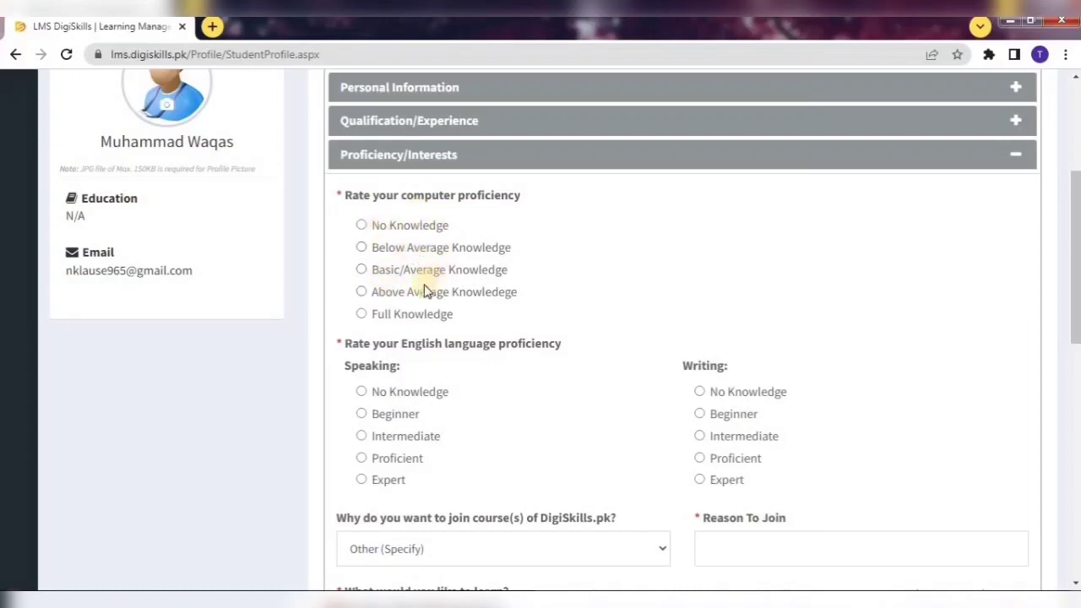
pyautogui.click(395, 296)
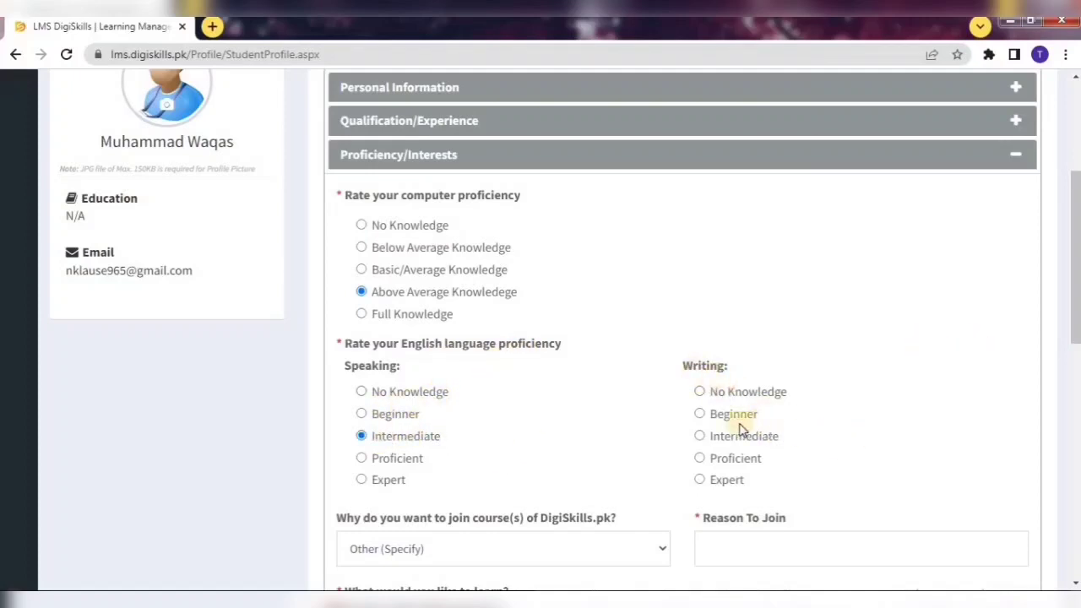
pyautogui.click(699, 435)
pyautogui.scroll(-4, 611, 259)
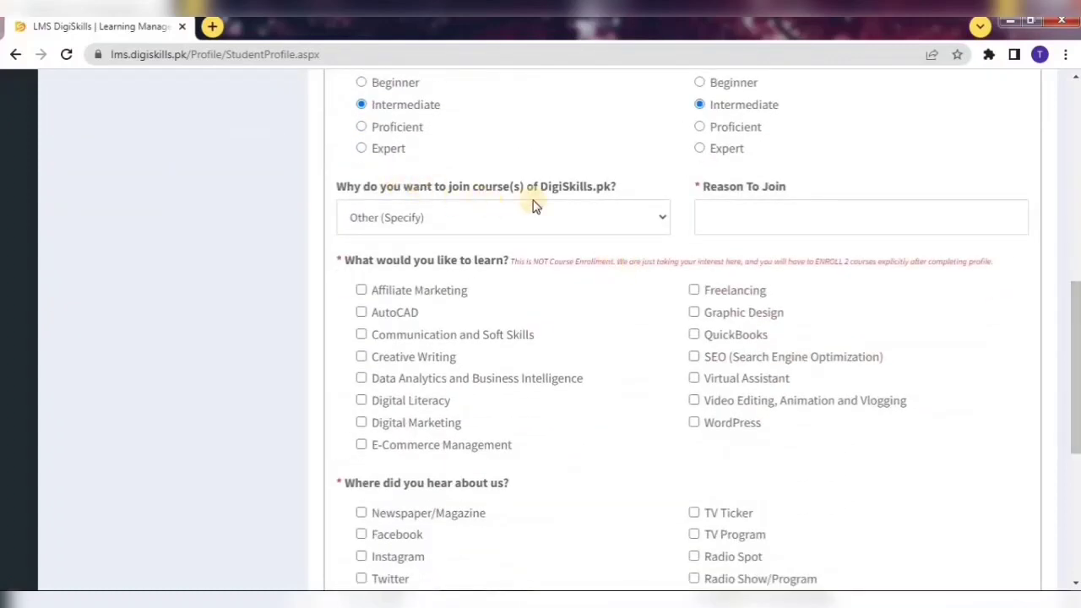
pyautogui.click(622, 220)
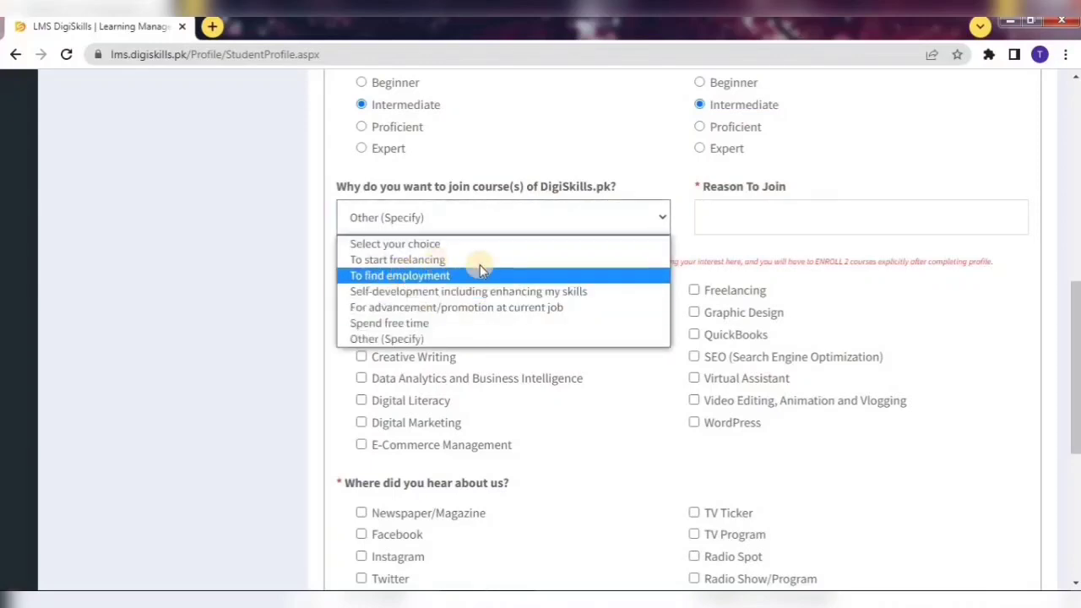
pyautogui.click(409, 260)
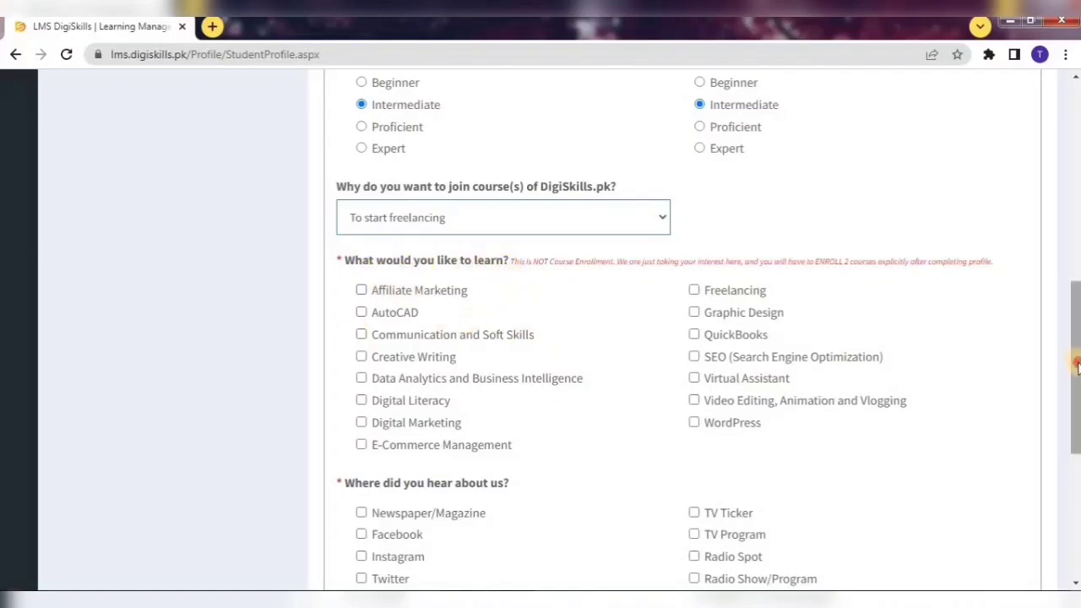
# Tick Affiliate Marketing, Communication and Soft Skills, and Digital Marketing as learning interests.
pyautogui.scroll(-2, 591, 279)
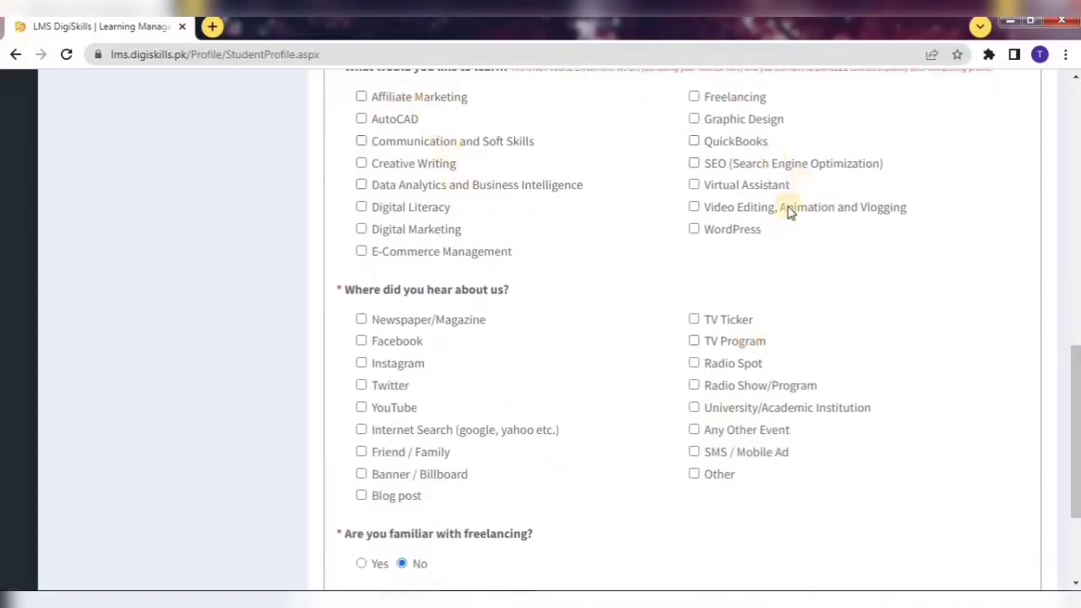
pyautogui.scroll(1, 1078, 408)
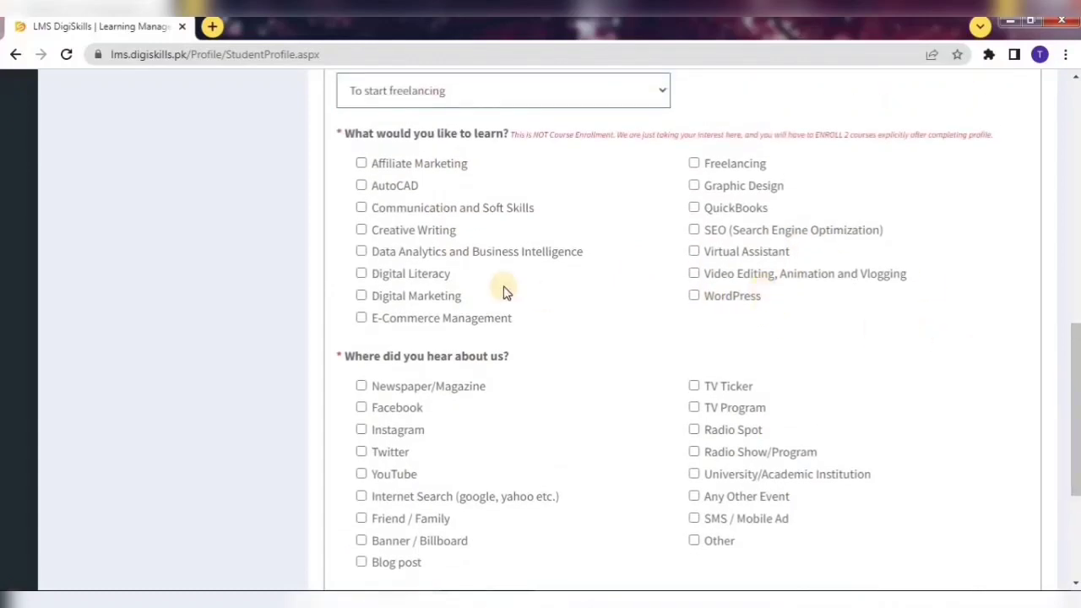
pyautogui.click(416, 163)
pyautogui.click(386, 208)
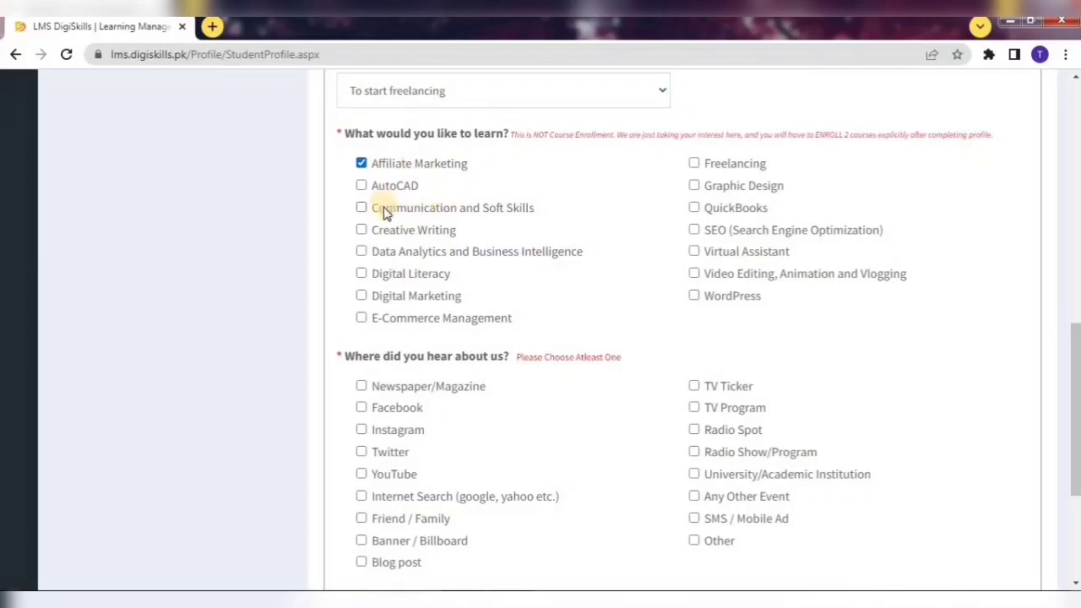
pyautogui.click(417, 296)
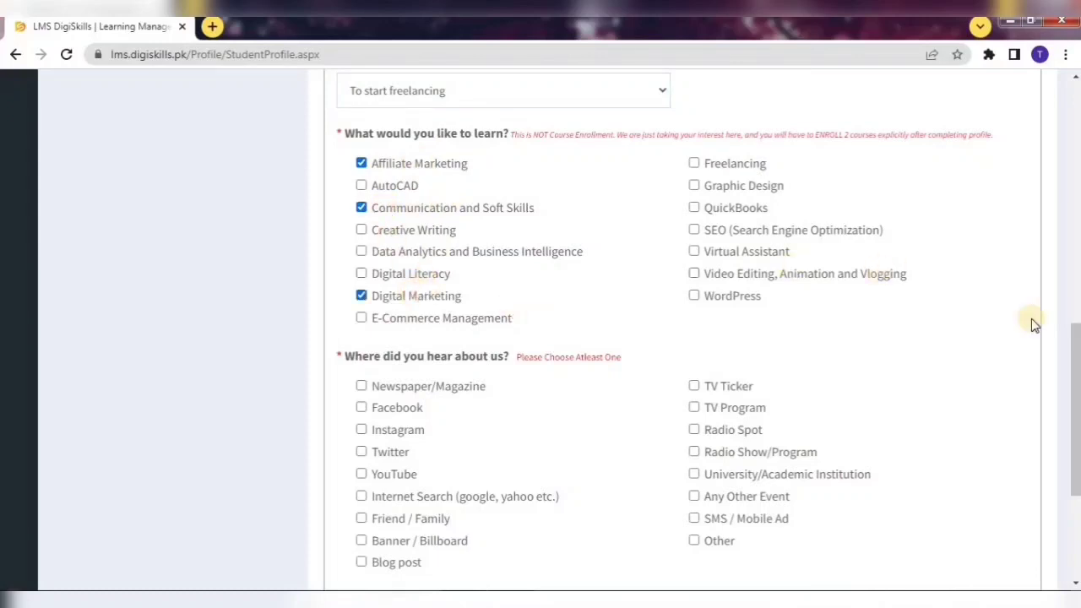
pyautogui.moveTo(1076, 372); pyautogui.dragTo(1076, 374)
pyautogui.scroll(-3, 656, 321)
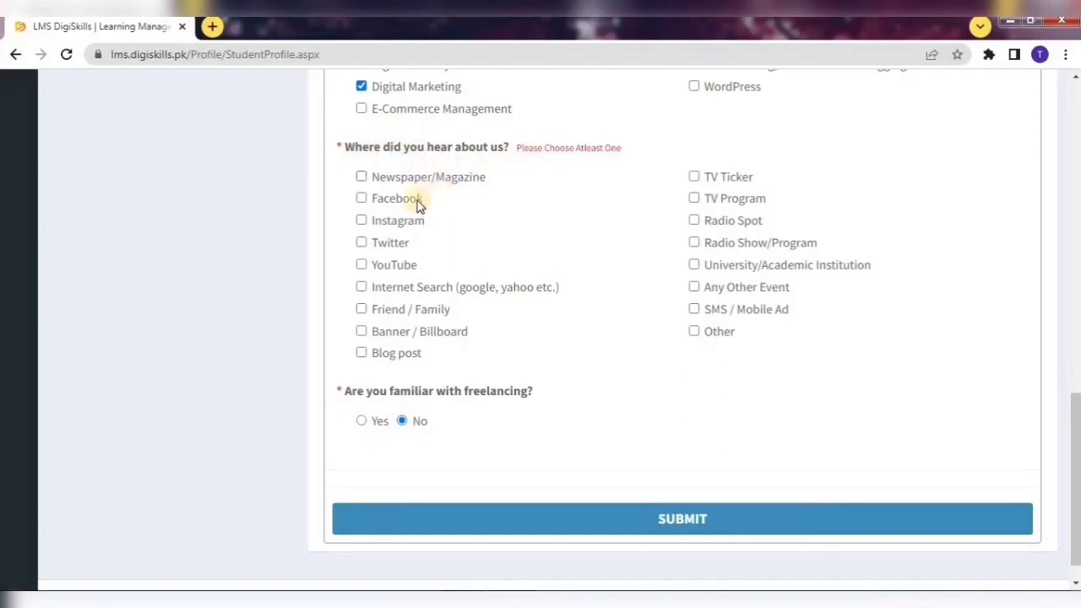
# Choose YouTube as the source, answer Yes to freelancing familiarity, and submit the form.
pyautogui.click(384, 269)
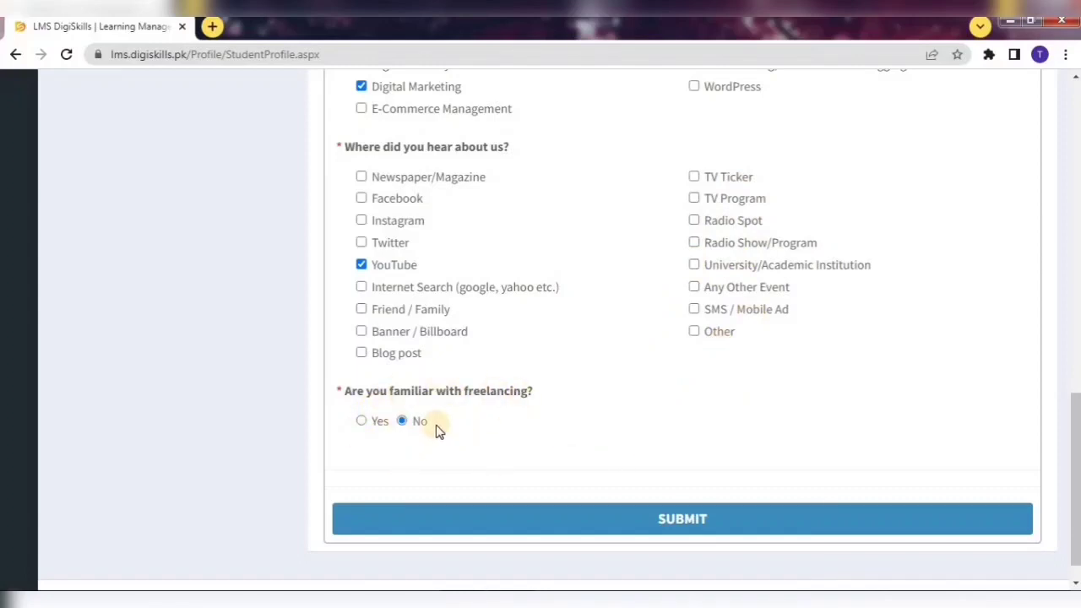
pyautogui.click(376, 423)
pyautogui.click(405, 422)
pyautogui.click(371, 422)
pyautogui.click(664, 521)
pyautogui.moveTo(1075, 412); pyautogui.dragTo(1062, 125)
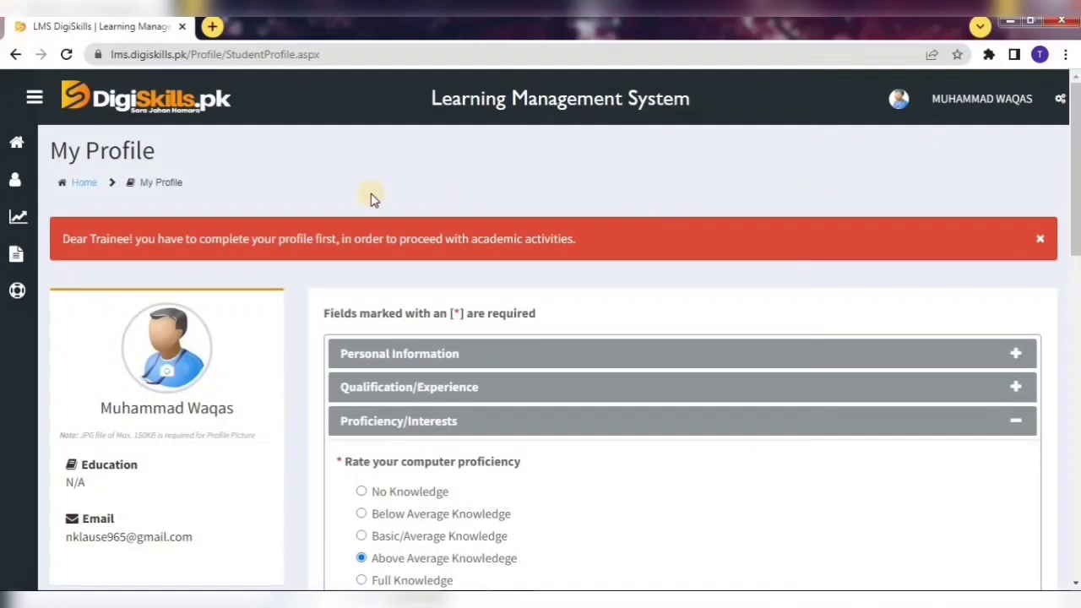
# From the home dashboard, open Enroll Now (DSTP2.0-Batch-04).
pyautogui.click(19, 145)
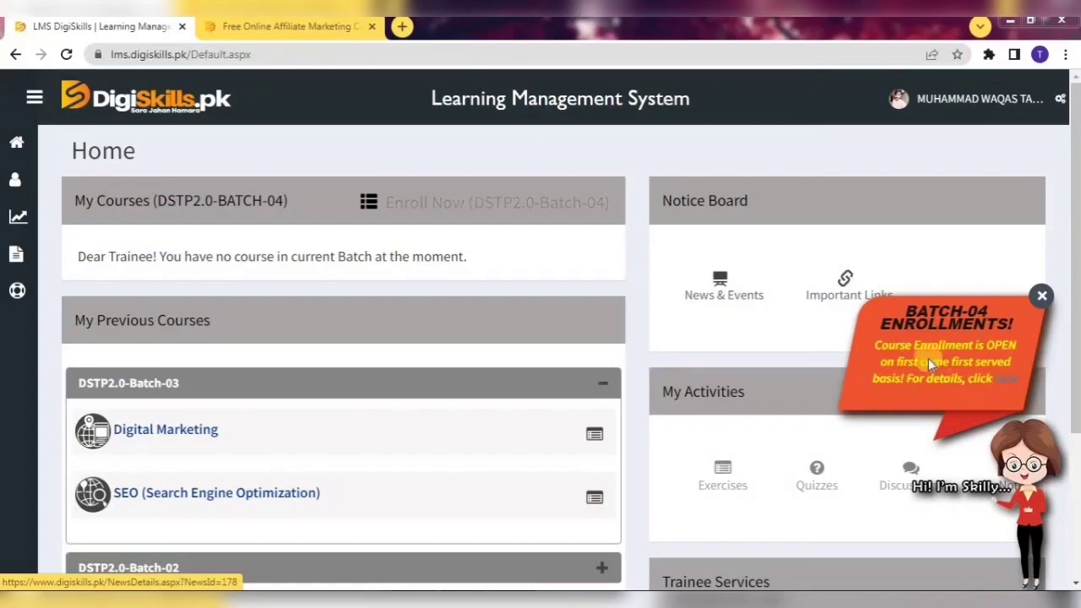
pyautogui.click(427, 202)
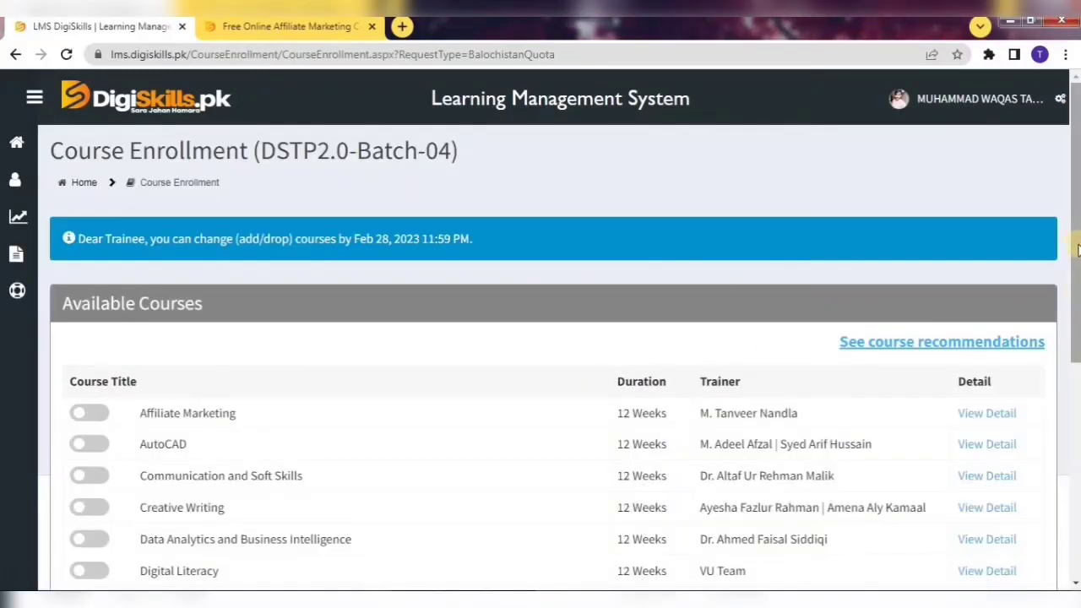
# Close the old course tab and open Affiliate Marketing's View Detail in a new tab.
pyautogui.moveTo(1078, 249); pyautogui.dragTo(1079, 401)
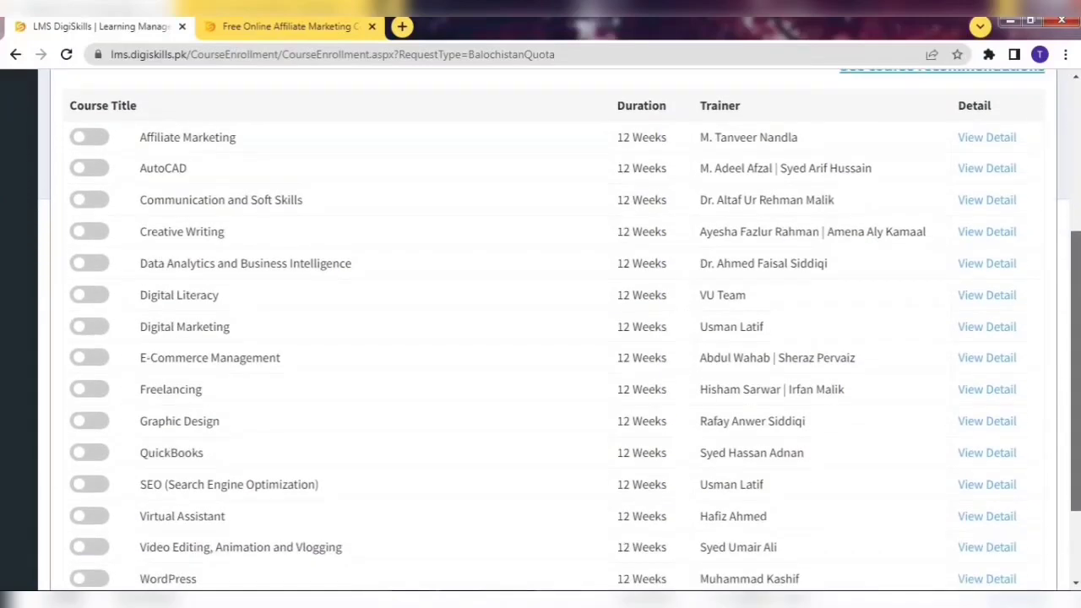
pyautogui.scroll(1, 169, 249)
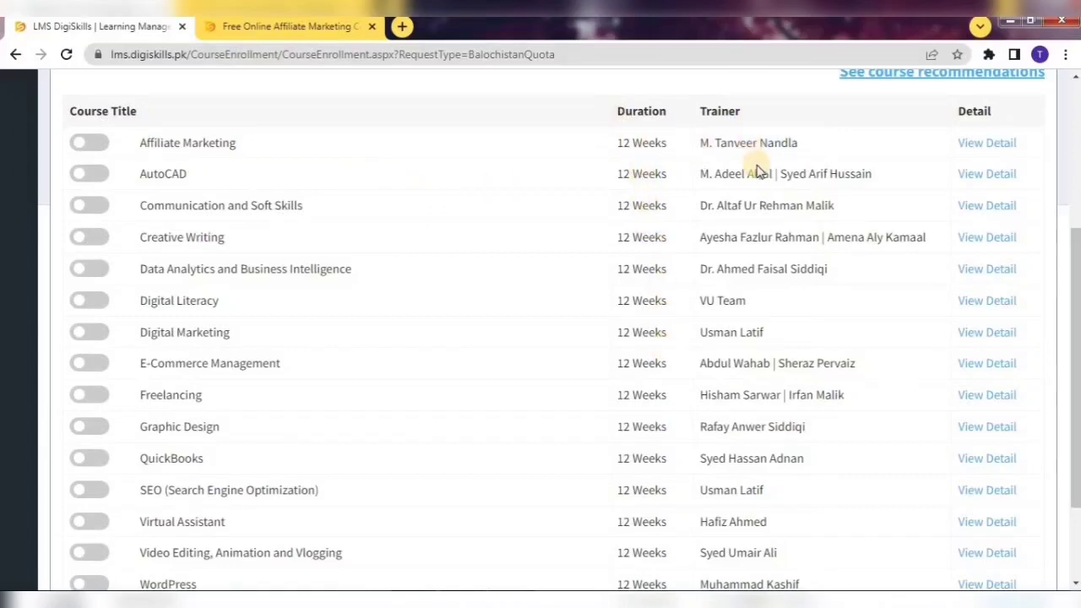
pyautogui.click(371, 27)
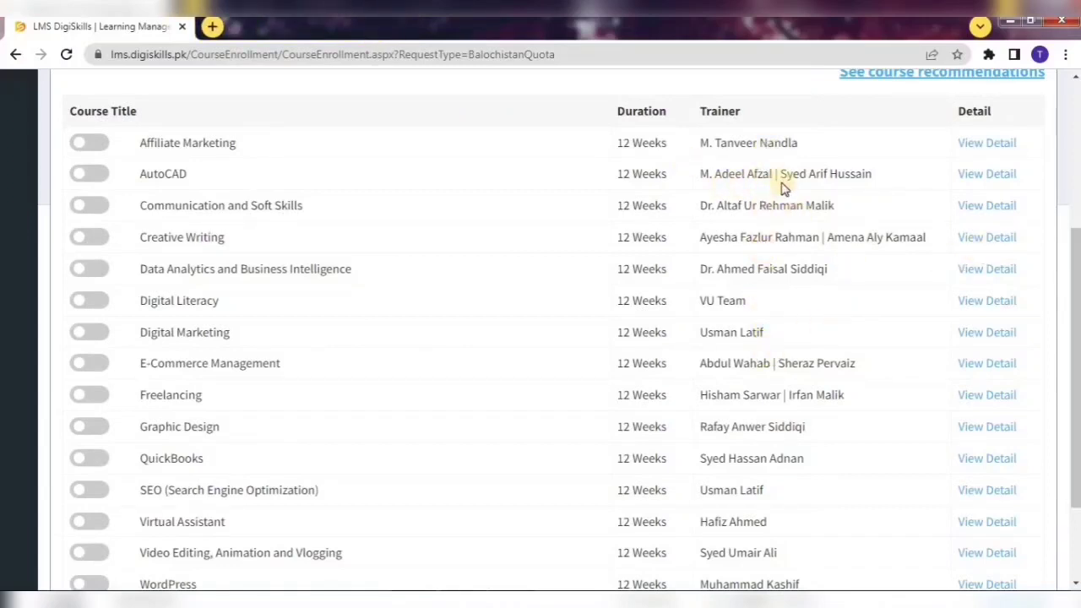
pyautogui.rightClick(980, 145)
pyautogui.click(986, 149)
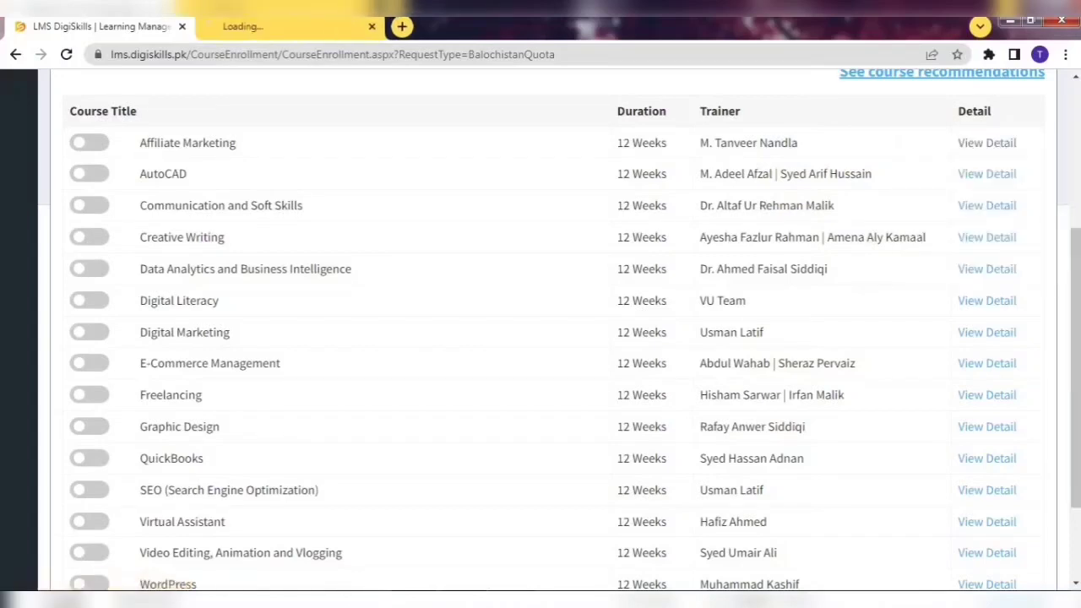
pyautogui.click(245, 28)
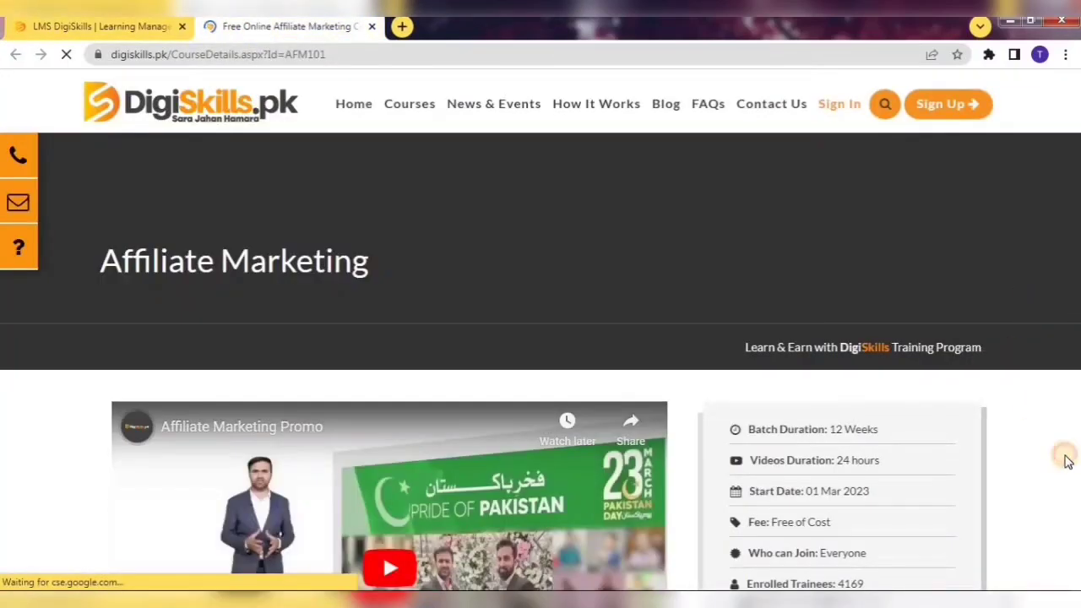
# Scroll through the Affiliate Marketing details, then return to the LMS DigiSkills enrollment tab.
pyautogui.scroll(-15, 1066, 460)
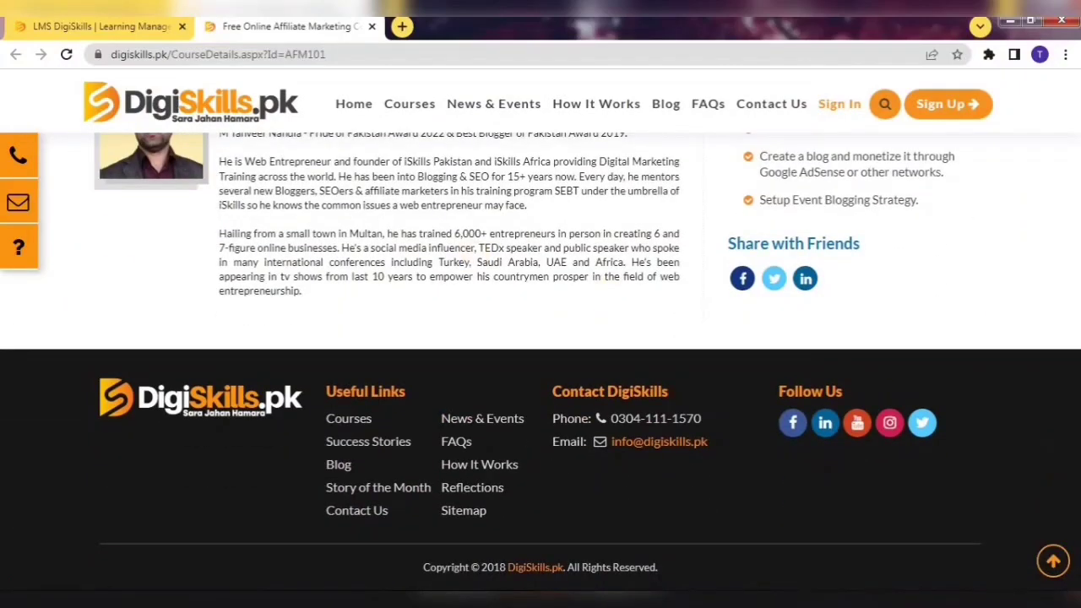
pyautogui.click(101, 27)
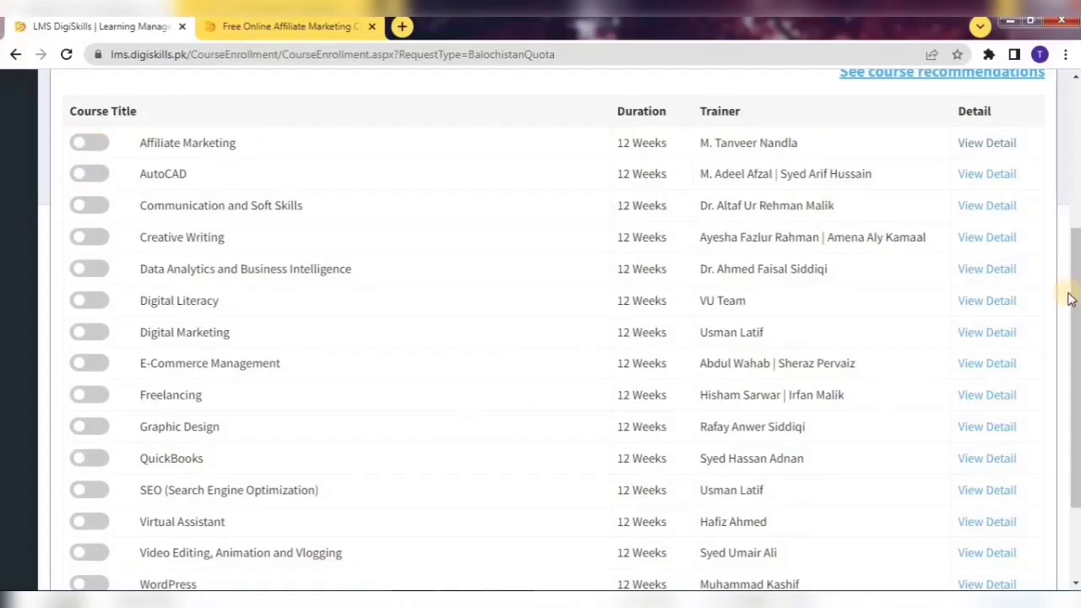
# Toggle the Freelancing course enrollment on and off repeatedly, leaving it switched on.
pyautogui.scroll(-2, 1074, 291)
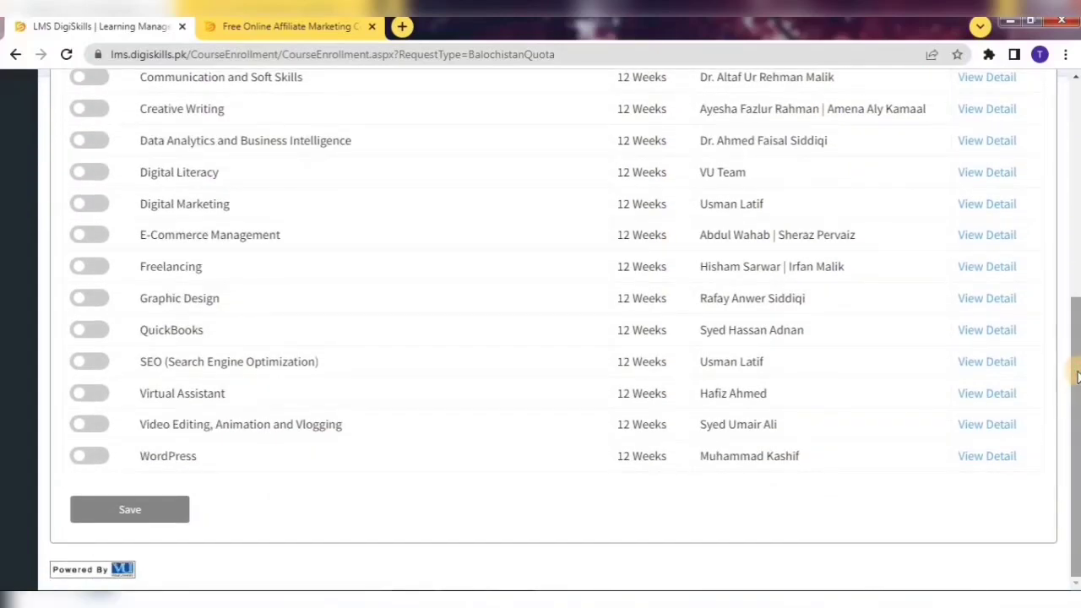
pyautogui.click(91, 268)
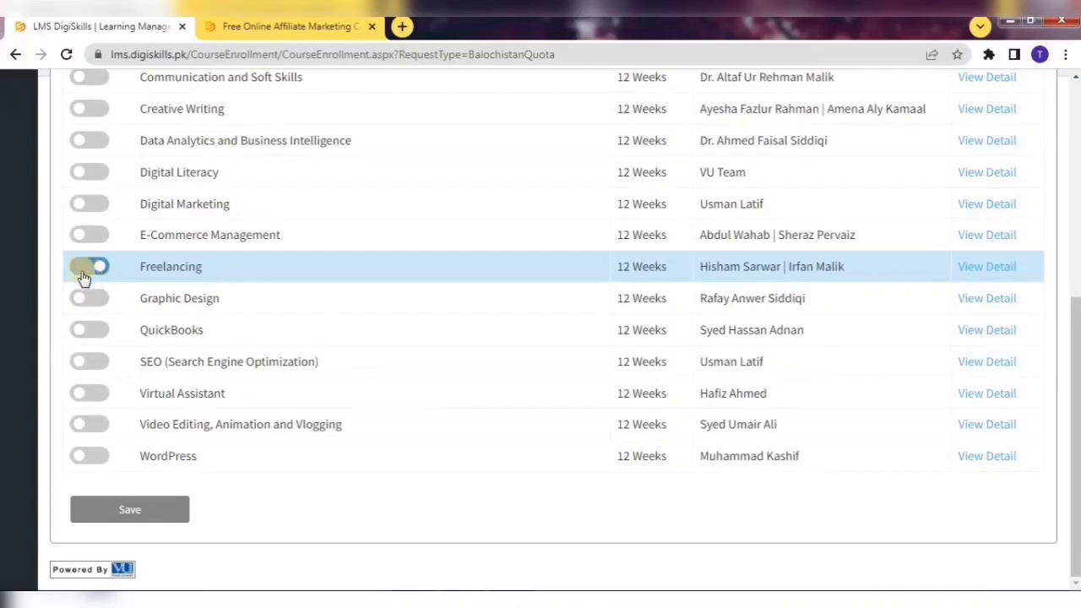
pyautogui.click(84, 270)
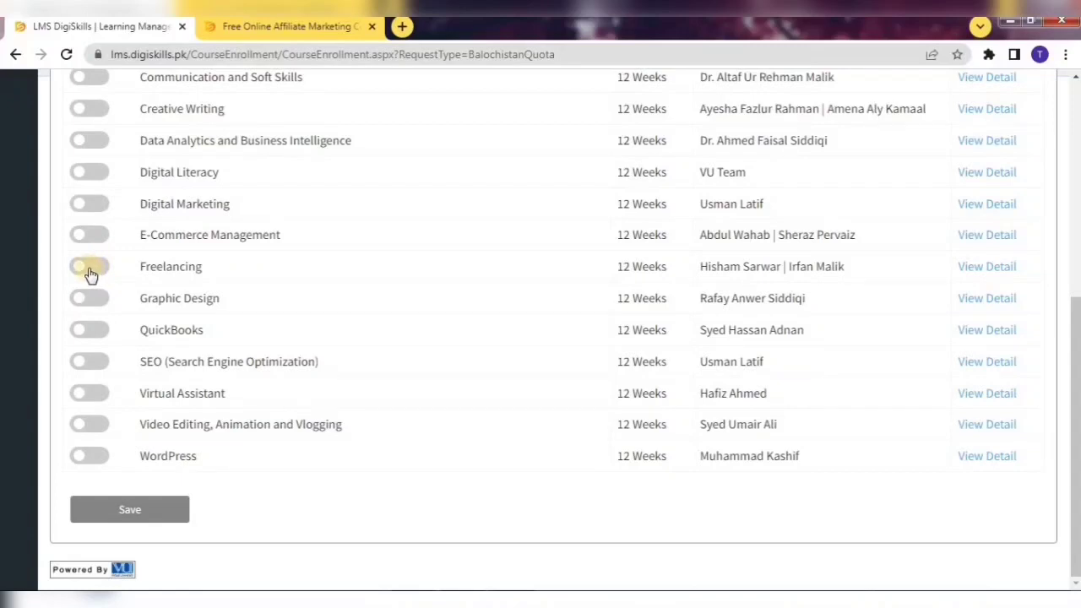
pyautogui.click(88, 270)
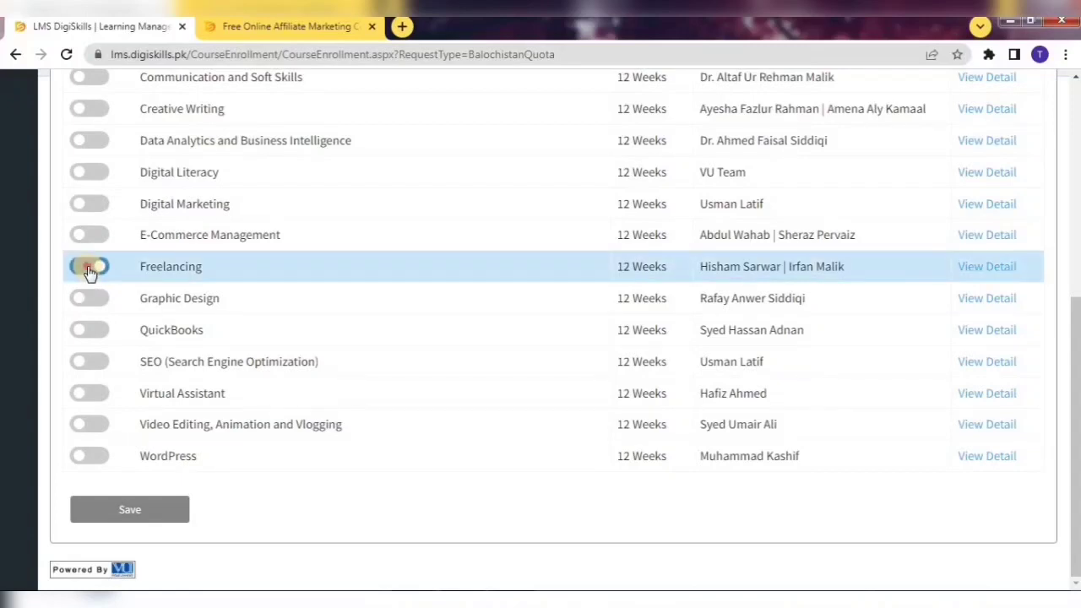
pyautogui.click(90, 269)
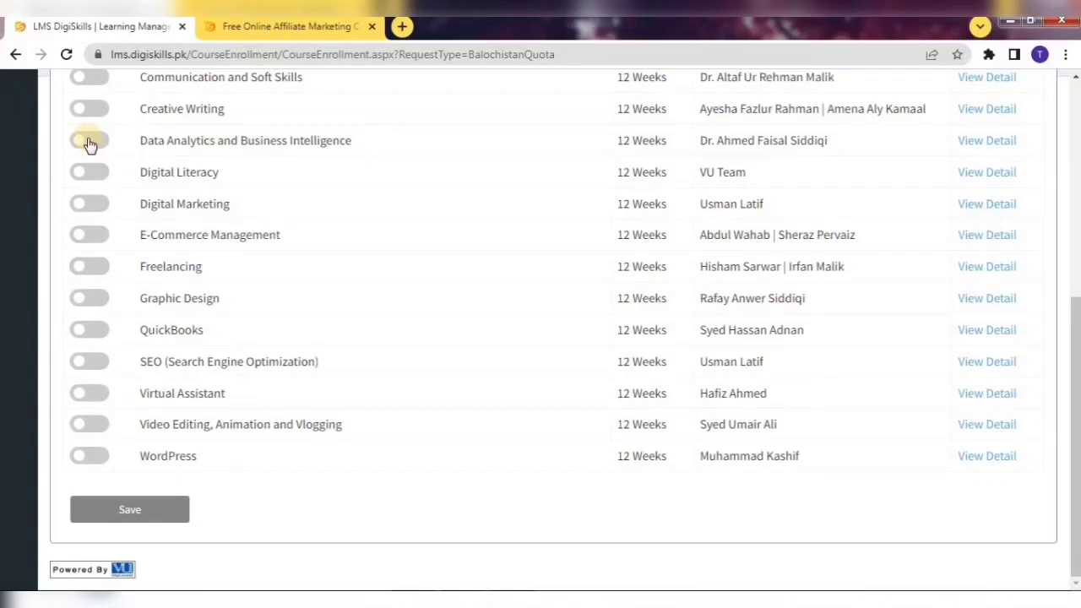
pyautogui.click(92, 270)
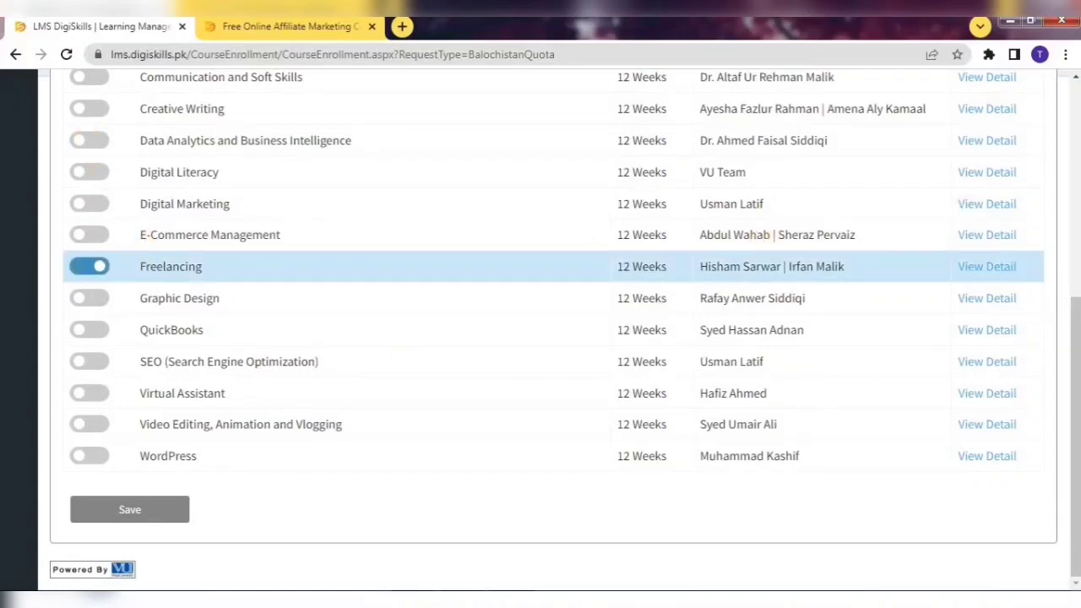
pyautogui.scroll(2, 1065, 282)
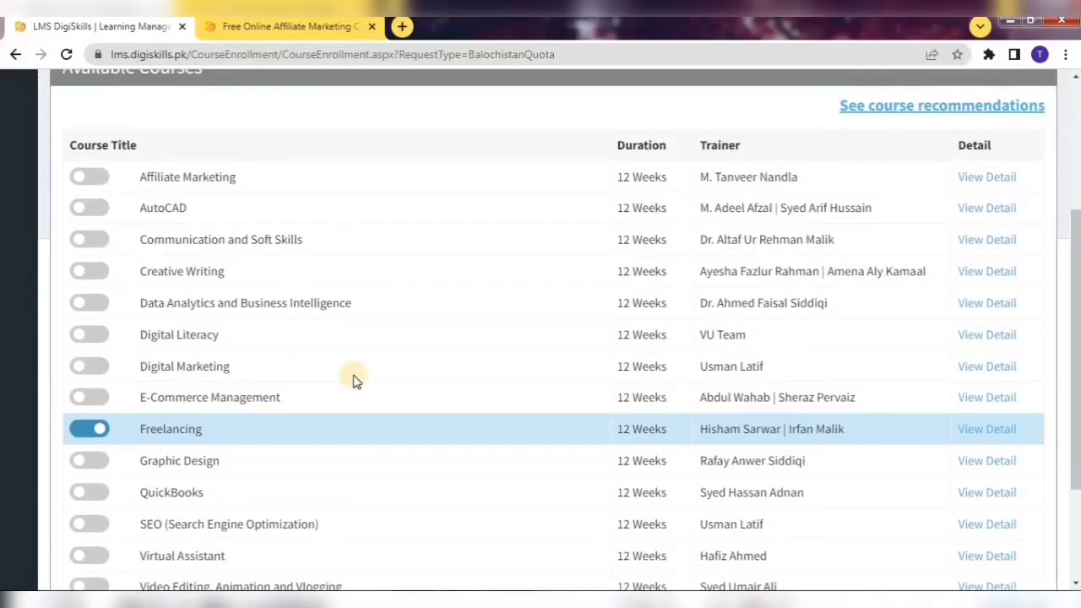
# Switch on Affiliate Marketing and E-Commerce Management, turn Freelancing off, and confirm saving the enrollments.
pyautogui.click(90, 179)
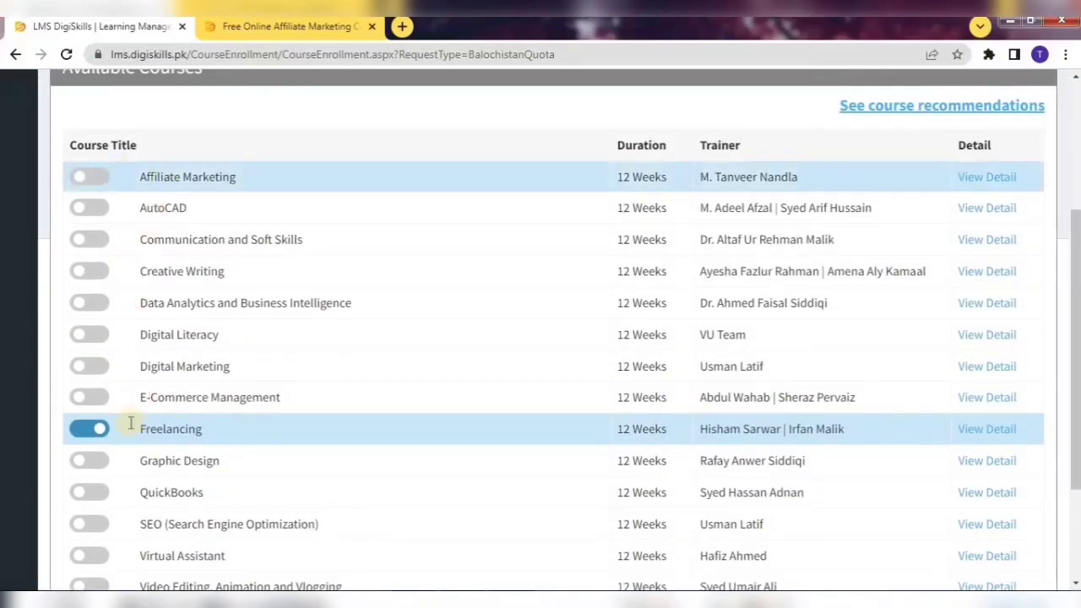
pyautogui.click(88, 433)
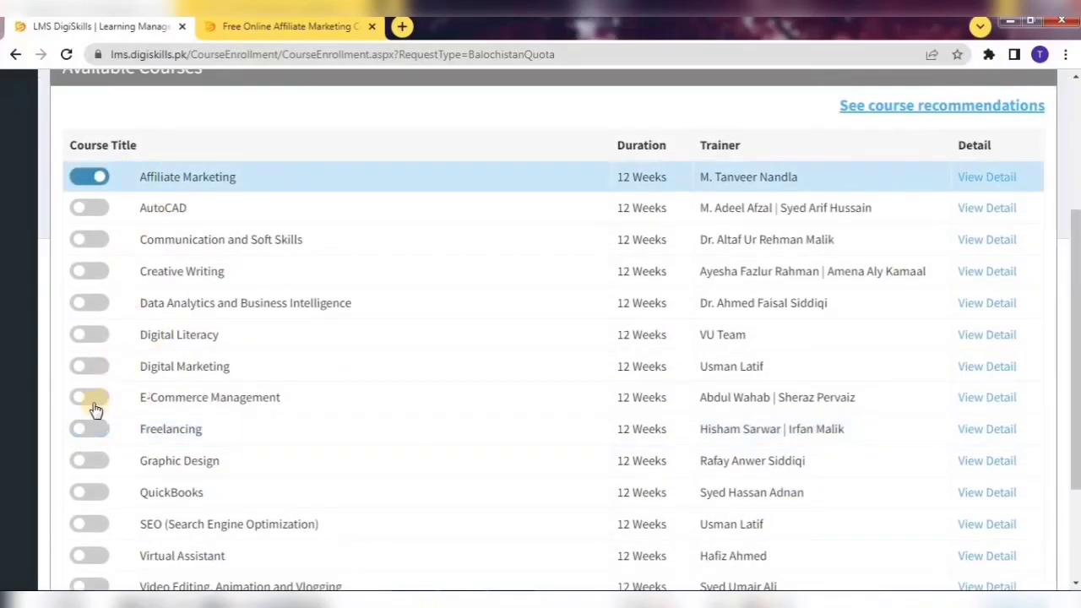
pyautogui.click(89, 401)
pyautogui.scroll(-2, 1079, 330)
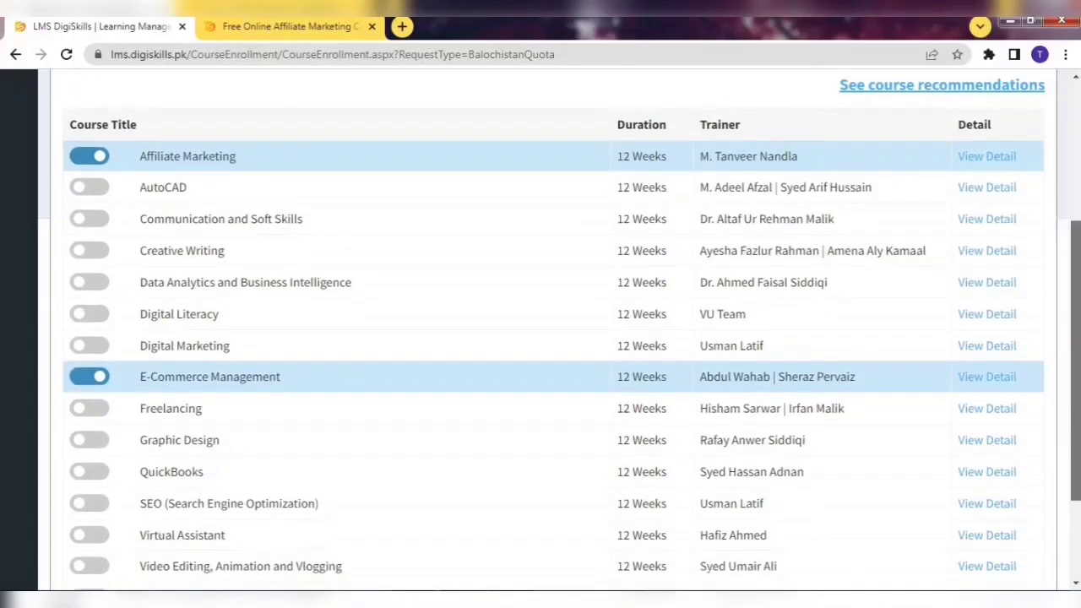
pyautogui.click(163, 512)
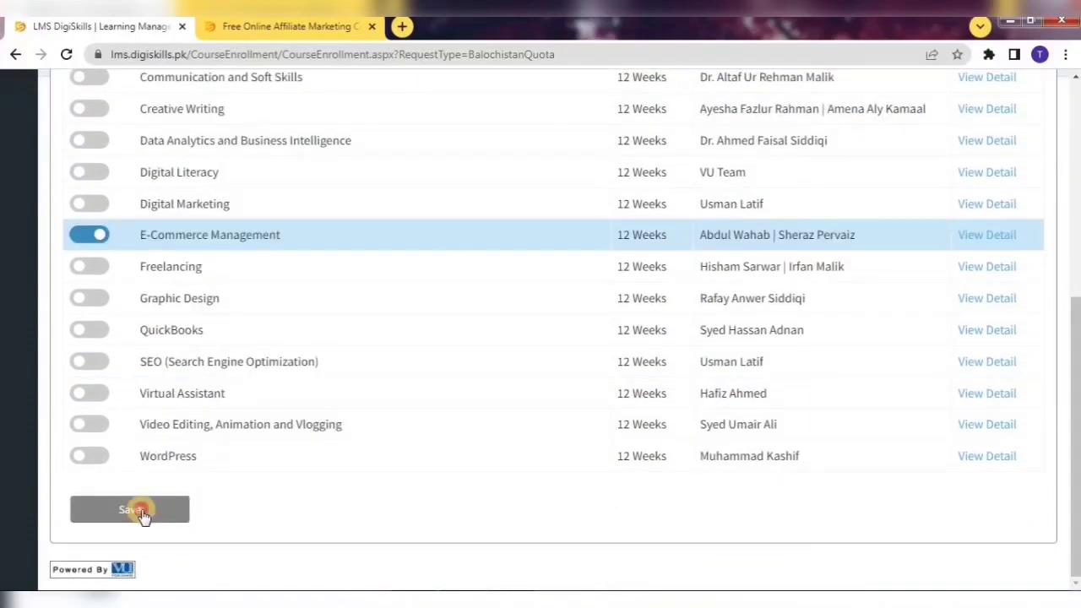
pyautogui.click(610, 140)
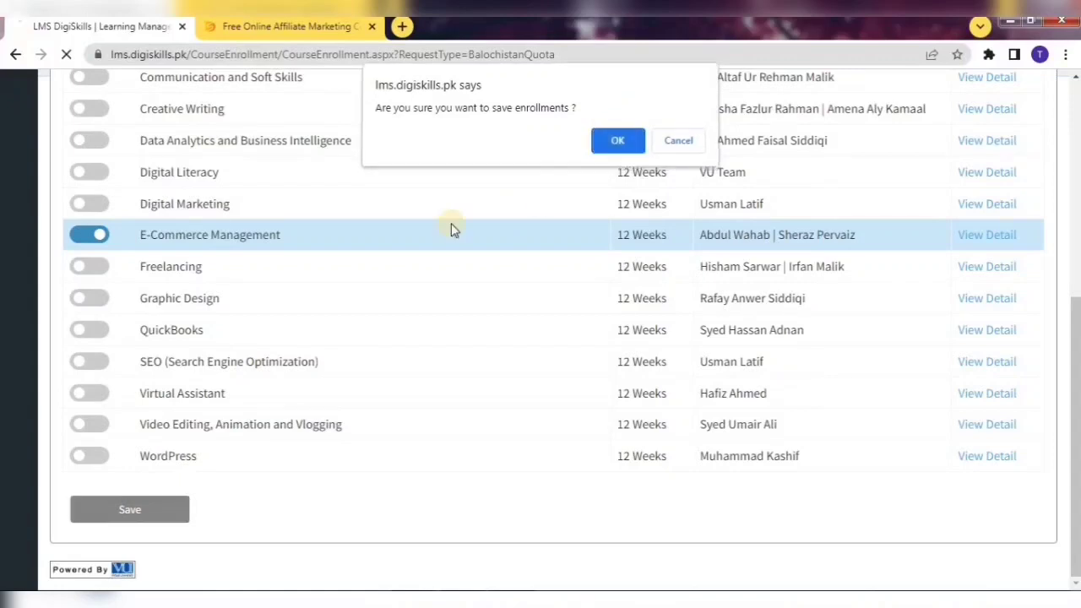